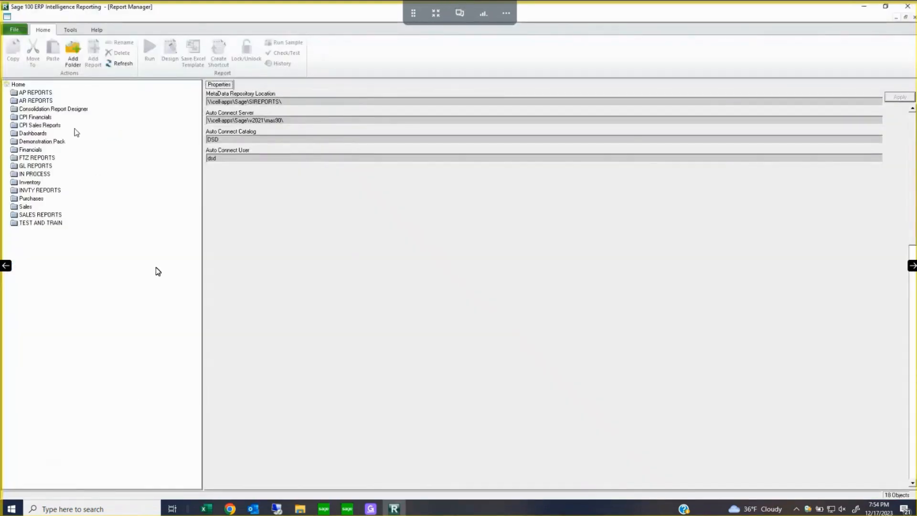
Step: Expand the SALES REPORTS folder in the report list to see the reports it contains
{"action": "left_click", "coordinate": [19, 85]}
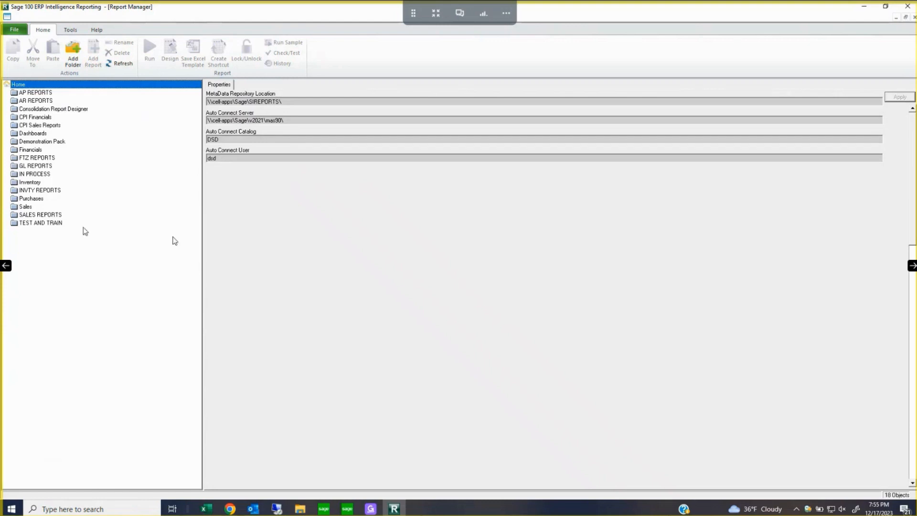
{"action": "left_click", "coordinate": [28, 215]}
{"action": "double_click", "coordinate": [28, 216]}
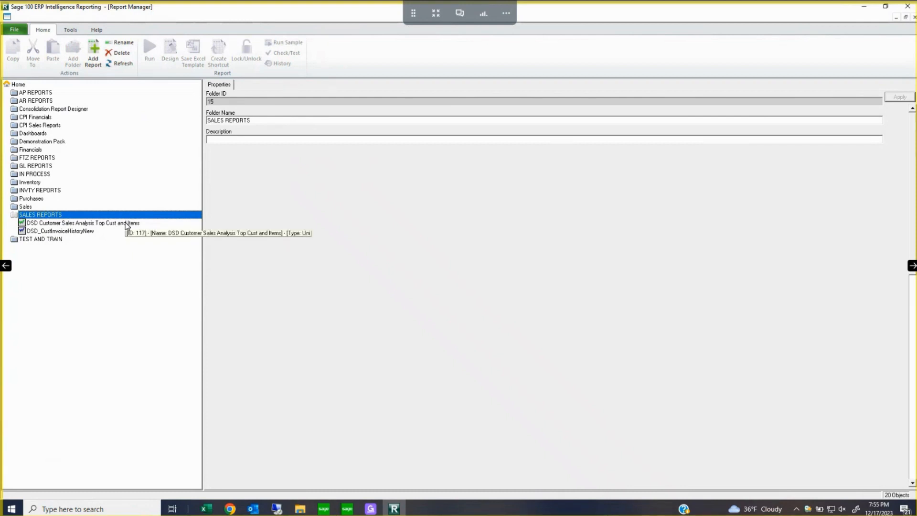
Step: Switch to the DSD Customer Sales Analysis Top Cust and Items1 workbook in Excel and examine all columns of the SalesHistory sheet
{"action": "left_click", "coordinate": [207, 511]}
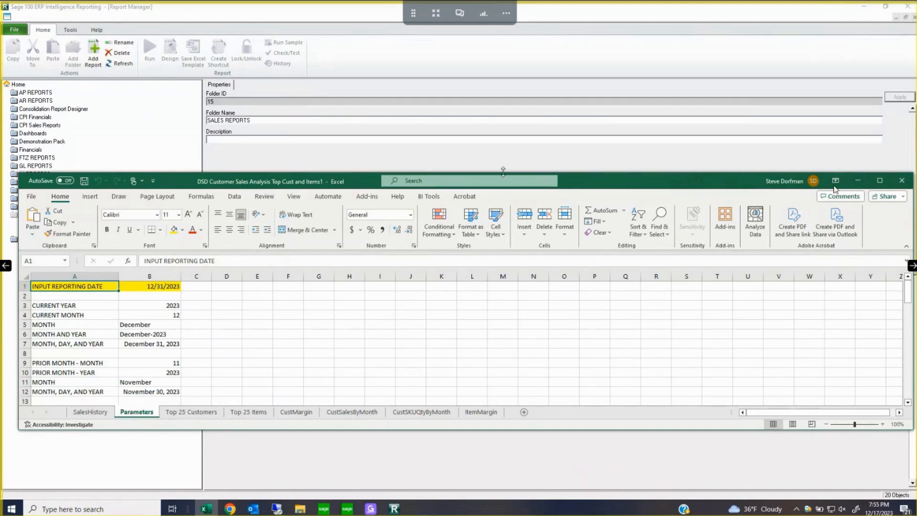
{"action": "left_click", "coordinate": [880, 181]}
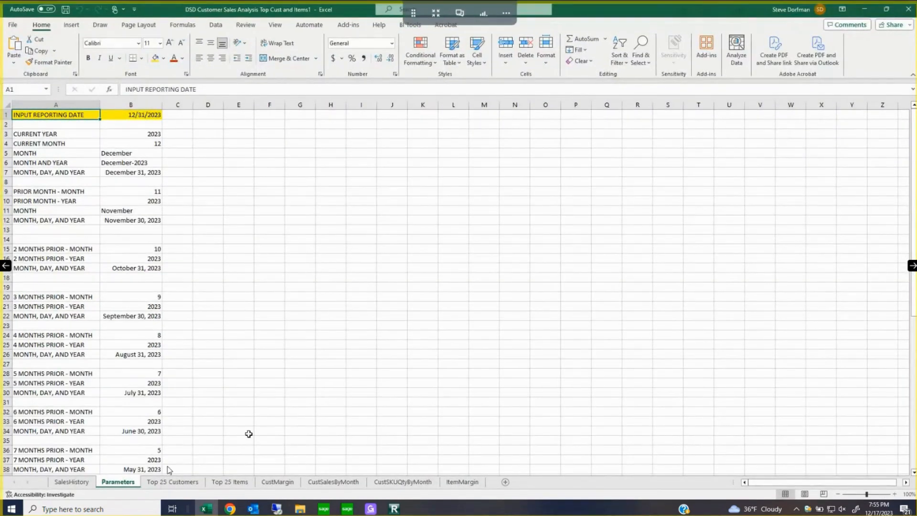
{"action": "left_click", "coordinate": [71, 482]}
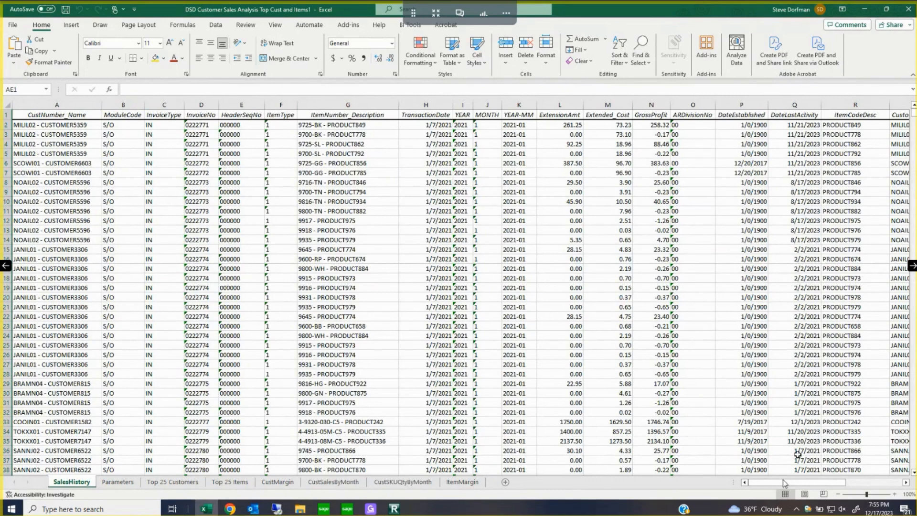
{"action": "left_click_drag", "start_coordinate": [783, 483], "coordinate": [877, 485]}
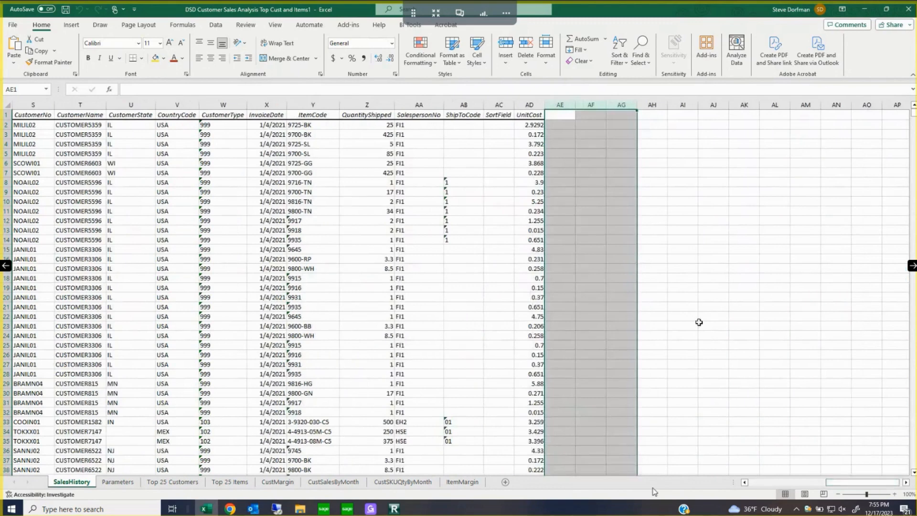
{"action": "left_click", "coordinate": [752, 483]}
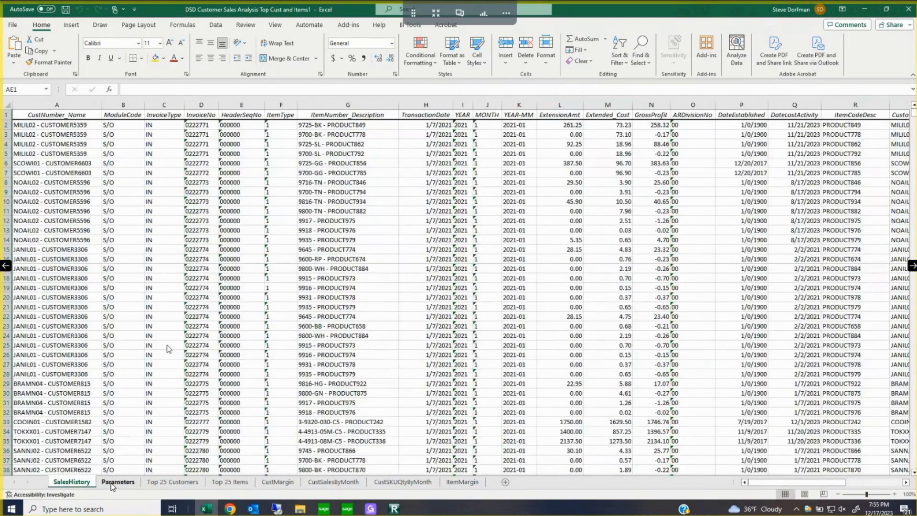
Step: Set the input reporting date on the Parameters sheet to 11/30/2023
{"action": "left_click", "coordinate": [115, 482]}
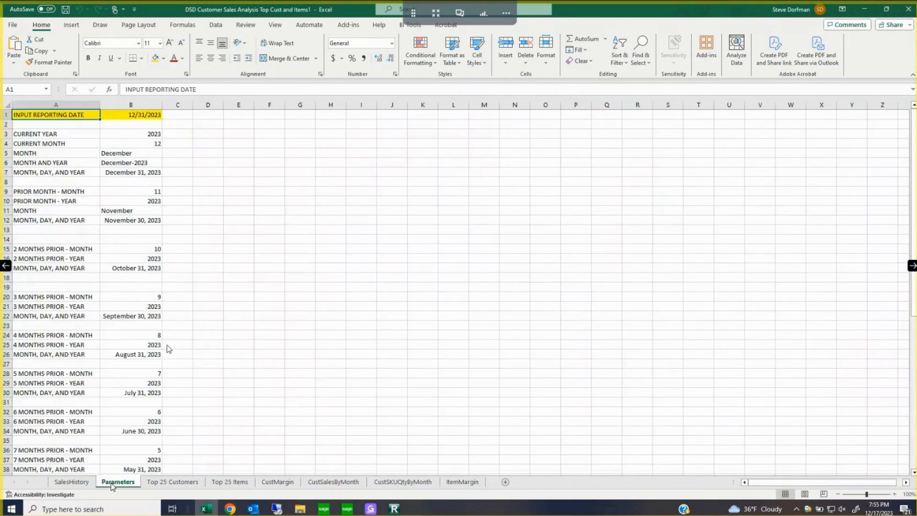
{"action": "left_click", "coordinate": [123, 116]}
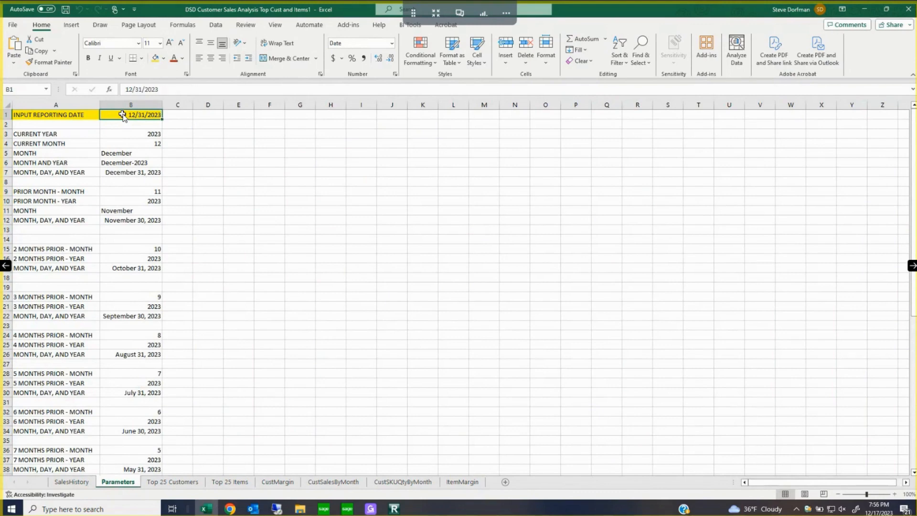
{"action": "type", "text": "11/"}
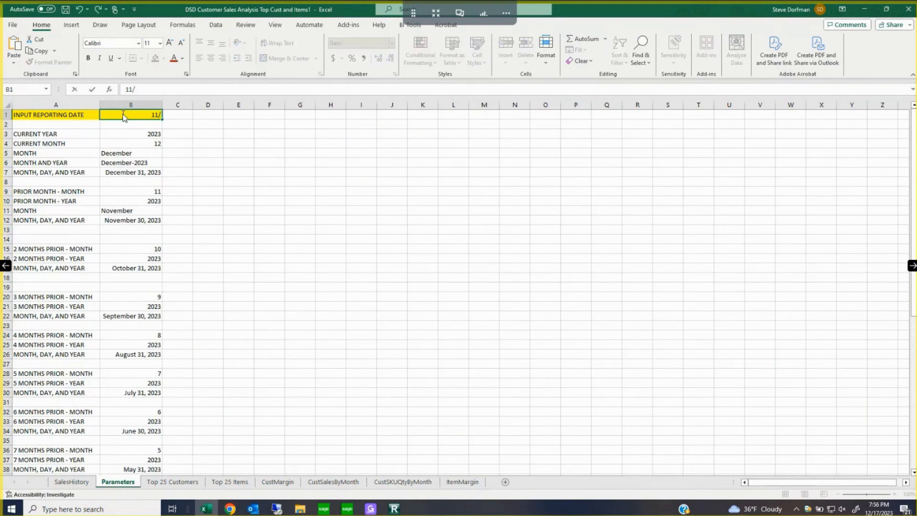
{"action": "type", "text": "30/2023"}
{"action": "key", "text": "Return"}
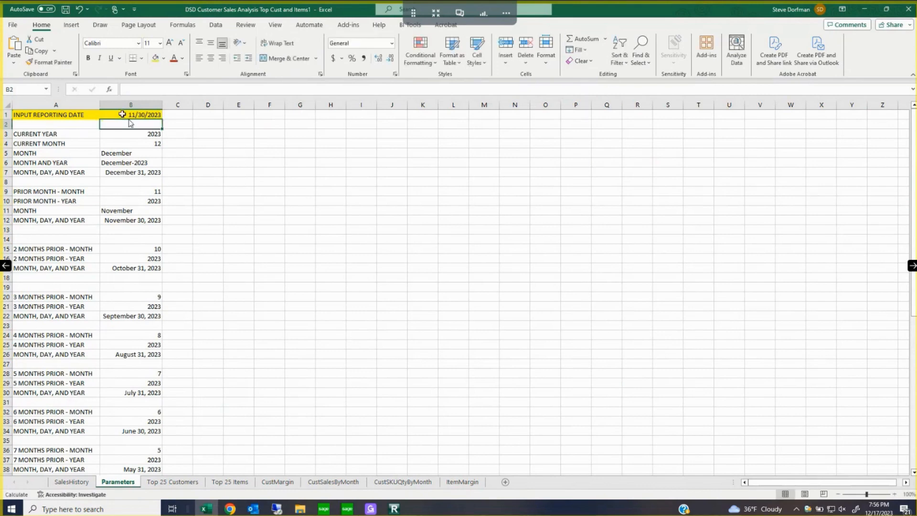
{"action": "left_click", "coordinate": [128, 114]}
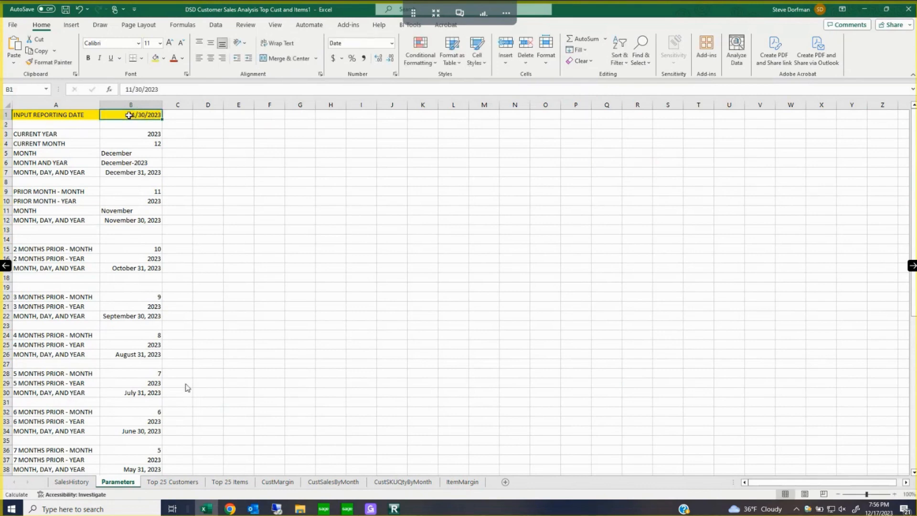
Step: Filter the Top 25 Customers pivot table to show only YEAR 2021
{"action": "left_click", "coordinate": [178, 482]}
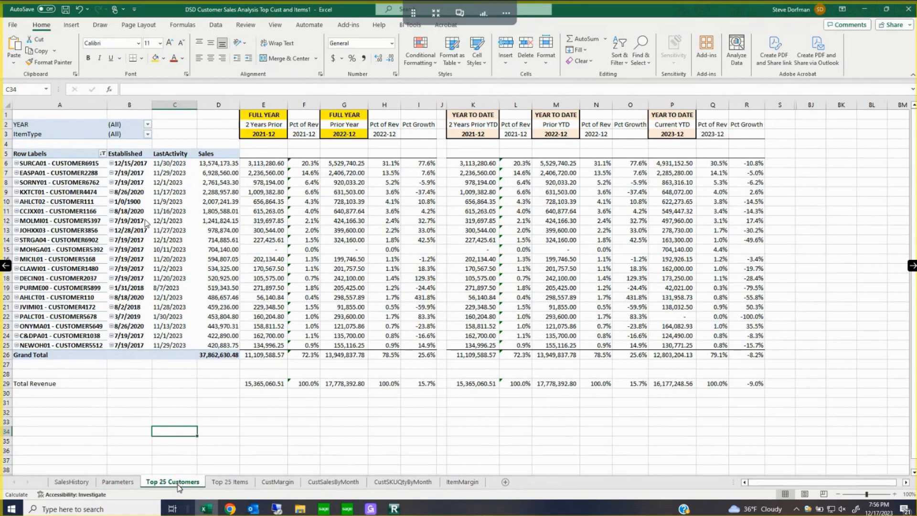
{"action": "left_click", "coordinate": [147, 124]}
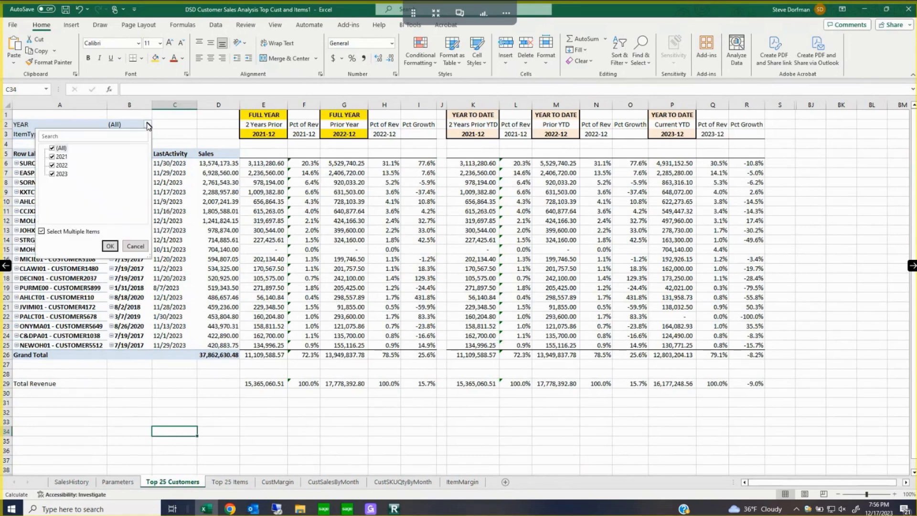
{"action": "left_click", "coordinate": [53, 165]}
{"action": "left_click", "coordinate": [52, 174]}
{"action": "left_click", "coordinate": [110, 247]}
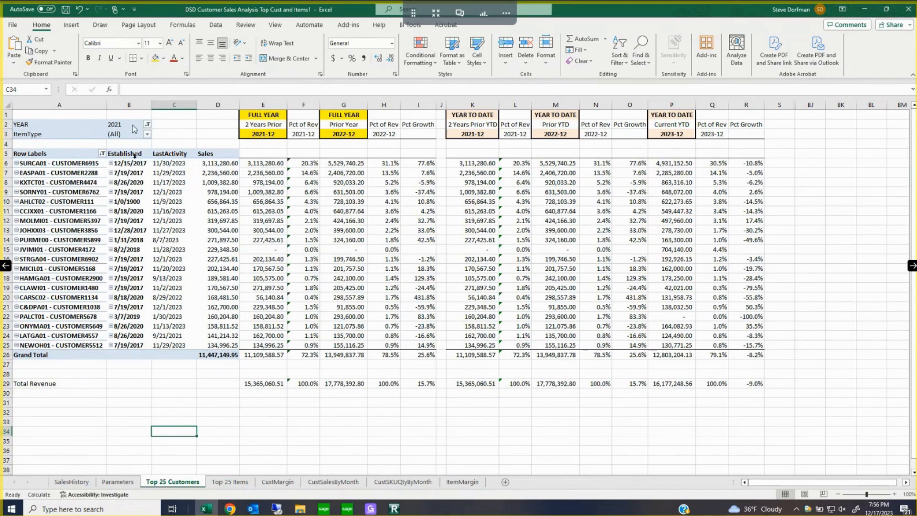
Step: Change the YEAR filter of the Top 25 Customers pivot table to 2023 only
{"action": "left_click", "coordinate": [148, 125]}
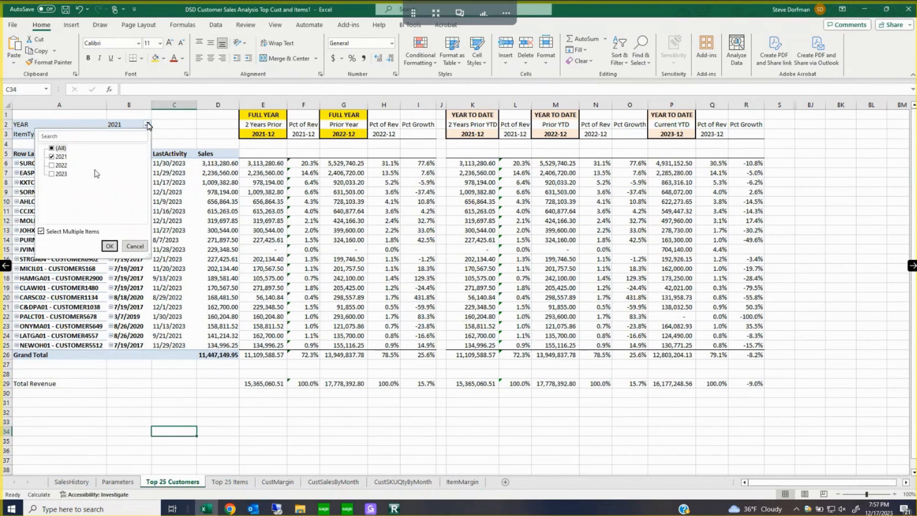
{"action": "left_click", "coordinate": [52, 174]}
{"action": "left_click", "coordinate": [51, 157]}
{"action": "left_click", "coordinate": [108, 246]}
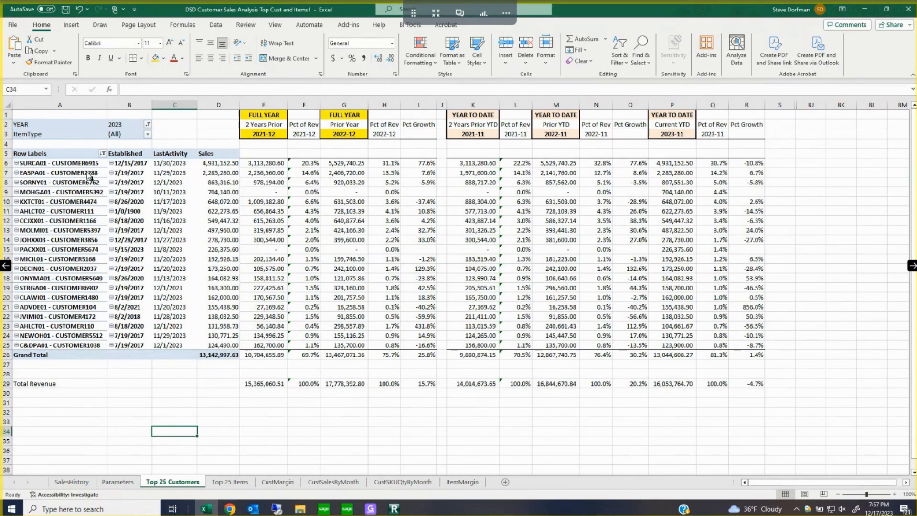
Step: Include 2022 alongside 2023 in the Top 25 Customers YEAR filter, and return the filter to 2023 only
{"action": "left_click", "coordinate": [148, 128]}
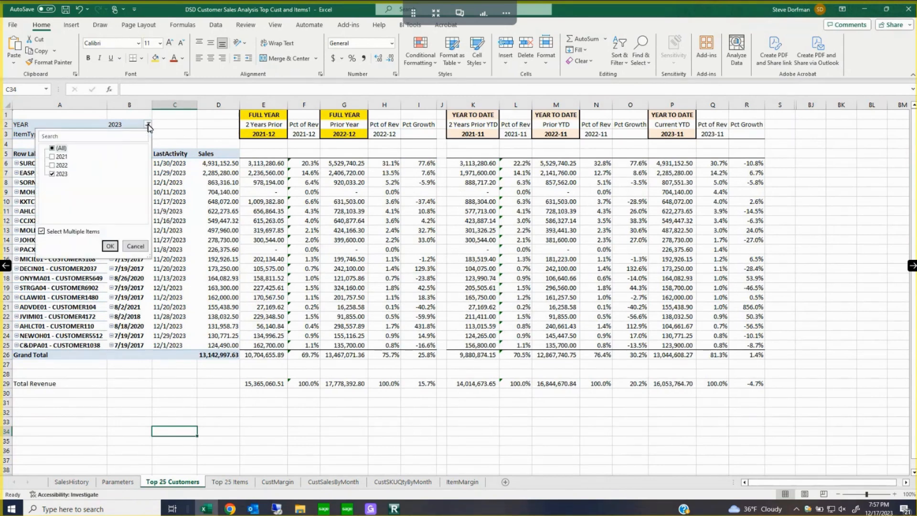
{"action": "left_click", "coordinate": [53, 166]}
{"action": "left_click", "coordinate": [110, 247]}
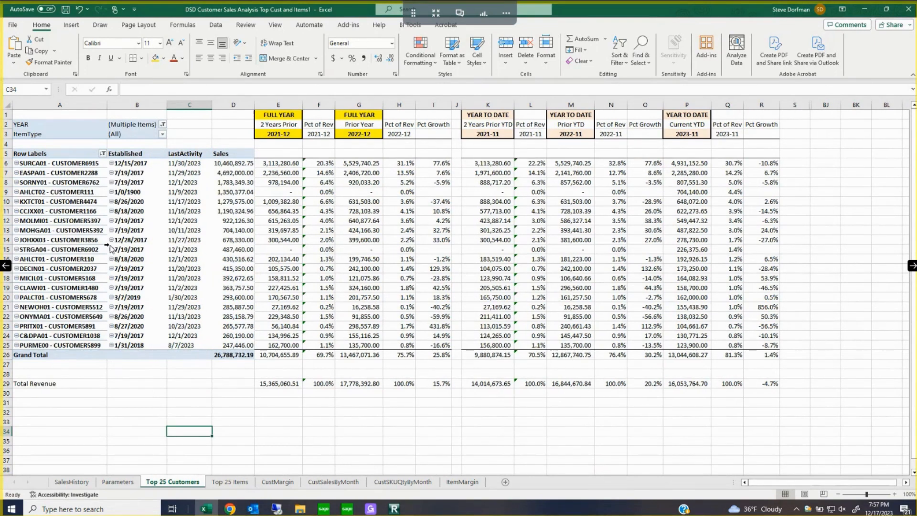
{"action": "left_click", "coordinate": [163, 125]}
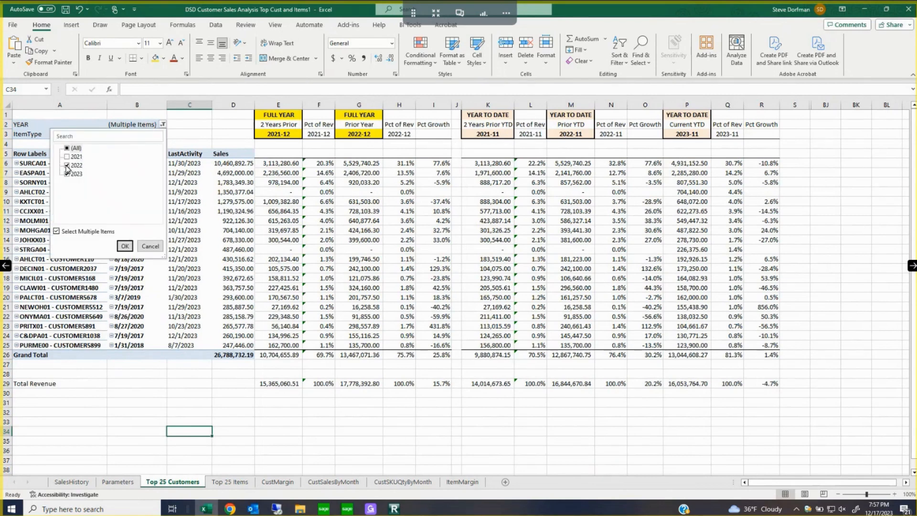
{"action": "left_click", "coordinate": [67, 165]}
{"action": "left_click", "coordinate": [125, 246]}
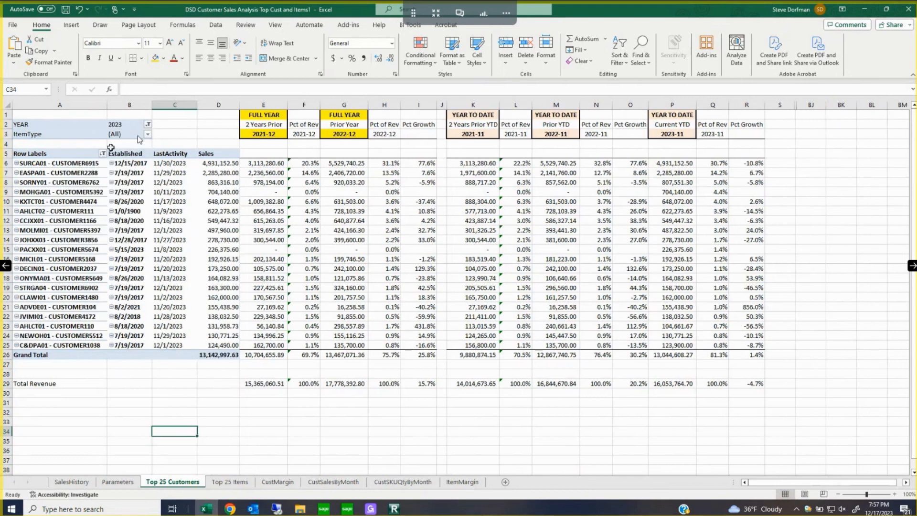
Step: Filter the Top 25 Customers pivot table to show only ItemType 1
{"action": "left_click", "coordinate": [148, 135]}
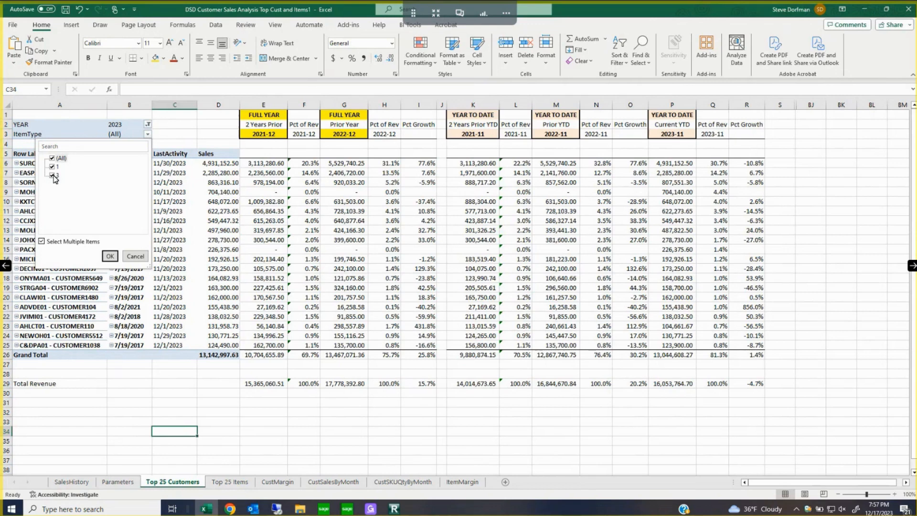
{"action": "left_click", "coordinate": [54, 175]}
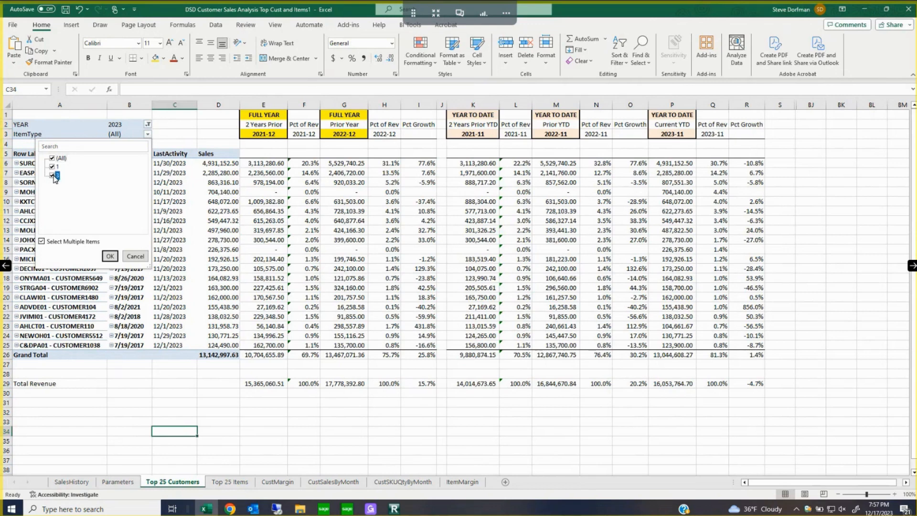
{"action": "left_click", "coordinate": [110, 257]}
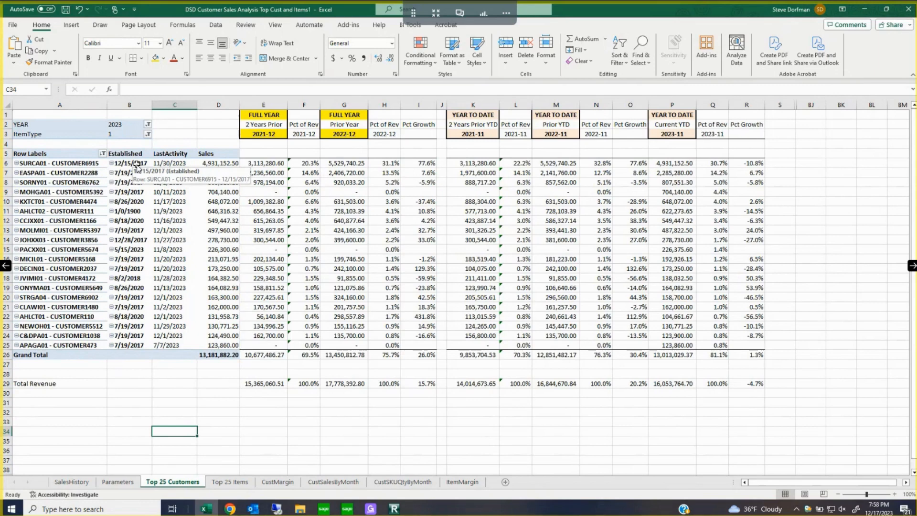
Step: Examine the top customer's activity date, sales and percentage-of-revenue figures, and check them against the reporting date on the Parameters sheet
{"action": "left_click", "coordinate": [175, 167]}
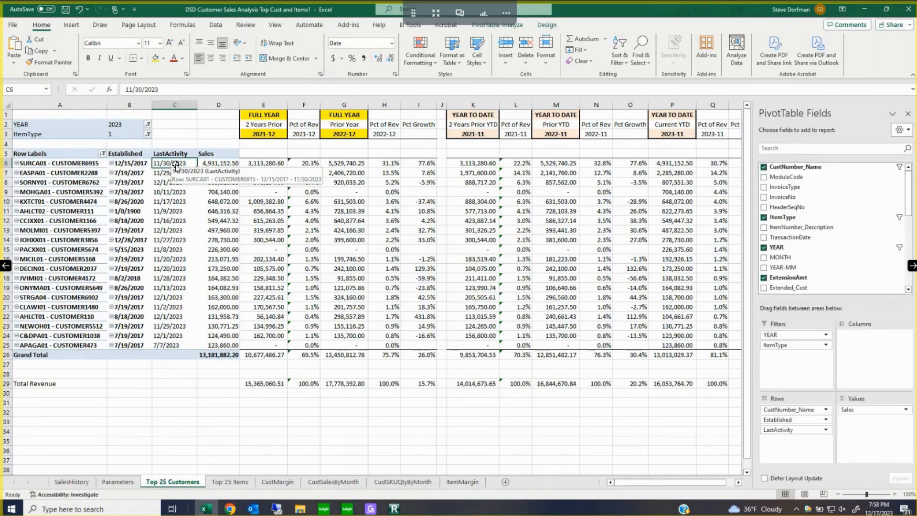
{"action": "left_click", "coordinate": [210, 165]}
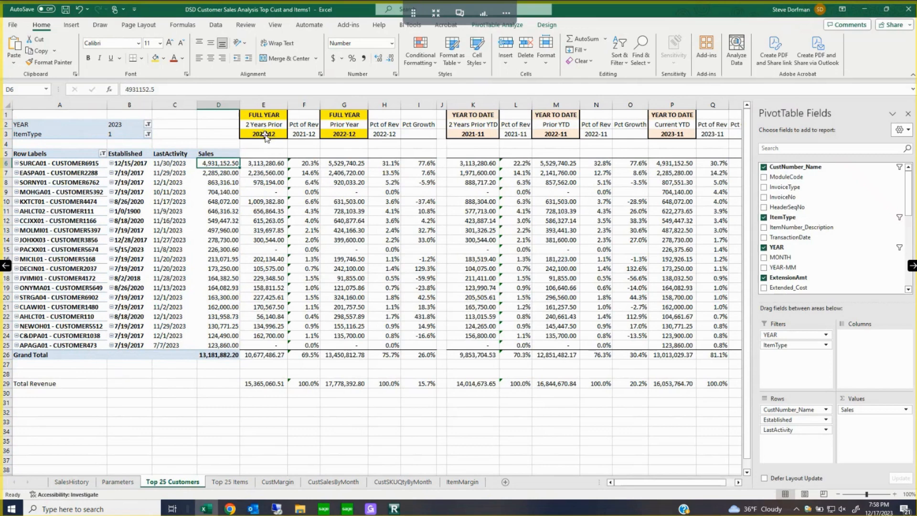
{"action": "left_click", "coordinate": [260, 163]}
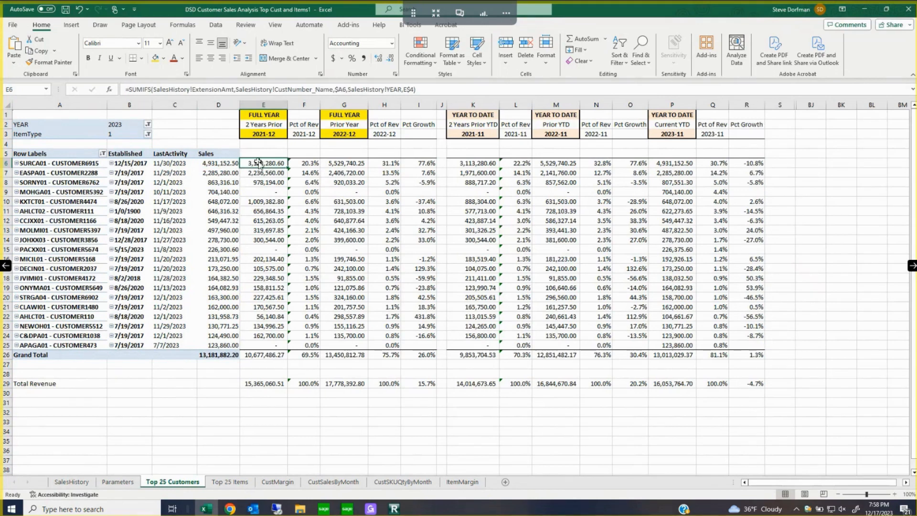
{"action": "left_click", "coordinate": [304, 163]}
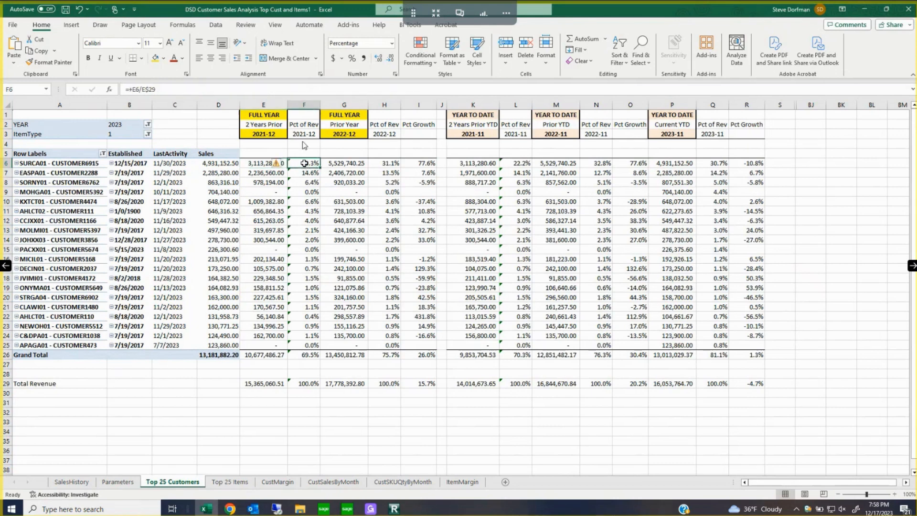
{"action": "left_click", "coordinate": [383, 164]}
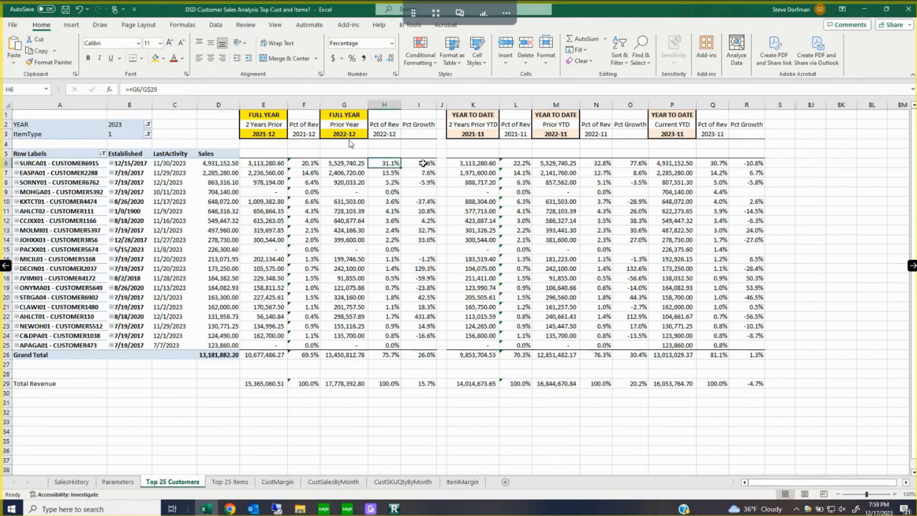
{"action": "left_click", "coordinate": [463, 164]}
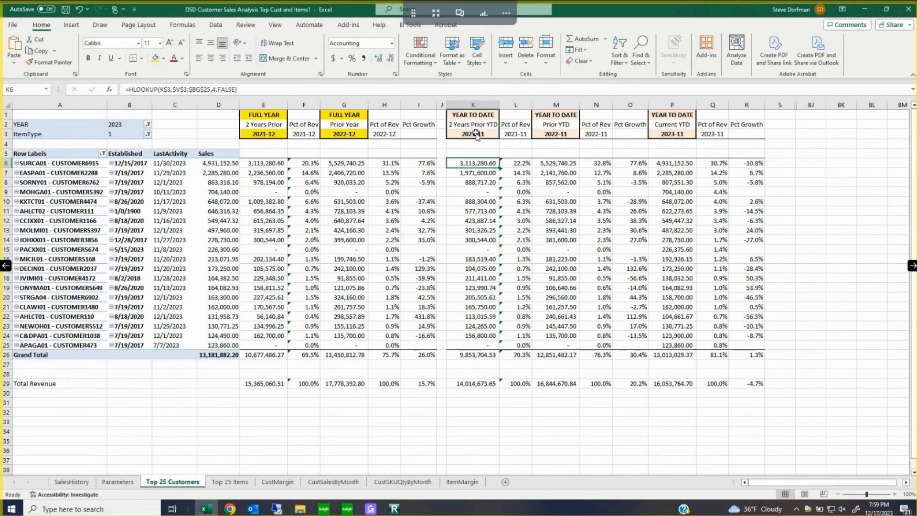
{"action": "left_click", "coordinate": [118, 483]}
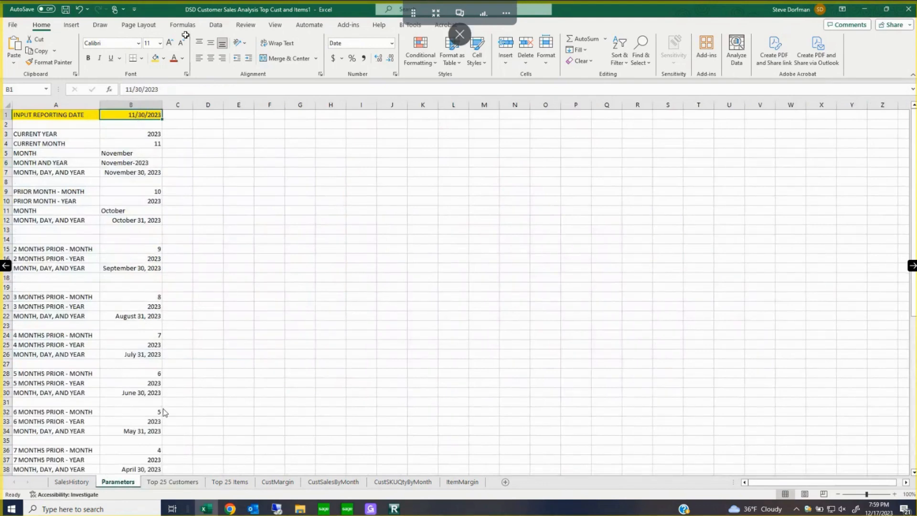
{"action": "left_click", "coordinate": [174, 482]}
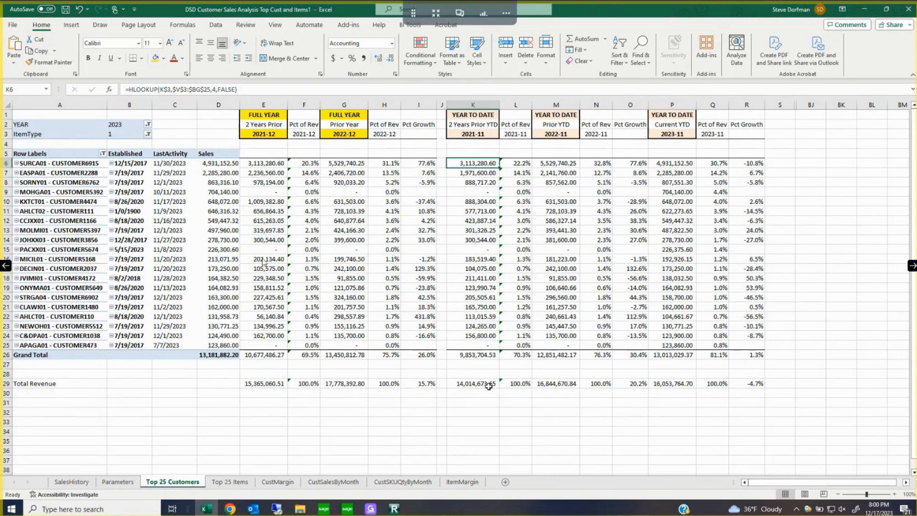
Step: Filter the Top 25 Items pivot table to show only YEAR 2023
{"action": "left_click", "coordinate": [223, 483]}
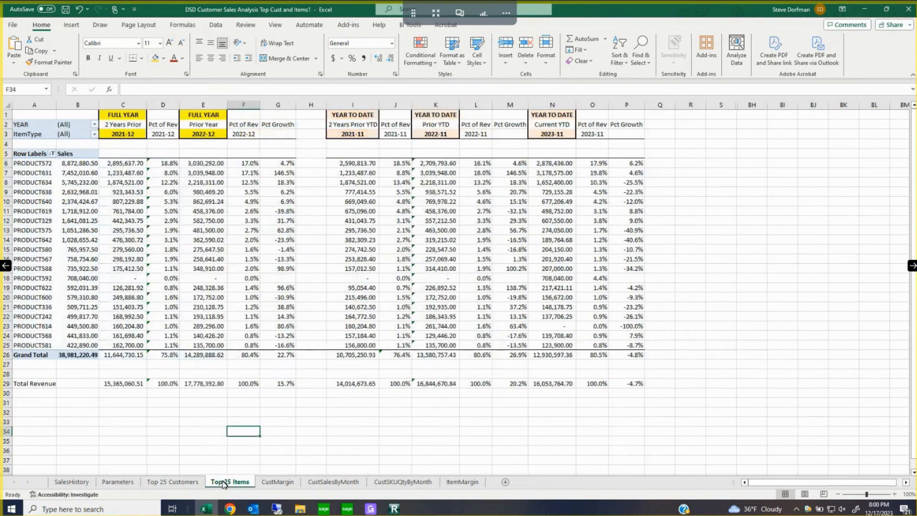
{"action": "left_click", "coordinate": [95, 125]}
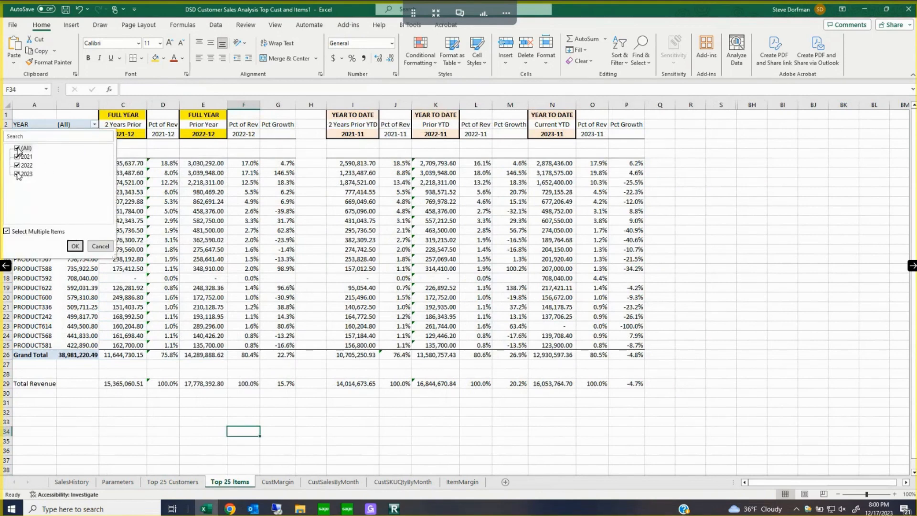
{"action": "left_click", "coordinate": [17, 149]}
{"action": "left_click", "coordinate": [17, 175]}
{"action": "left_click", "coordinate": [18, 174]}
{"action": "left_click", "coordinate": [74, 247]}
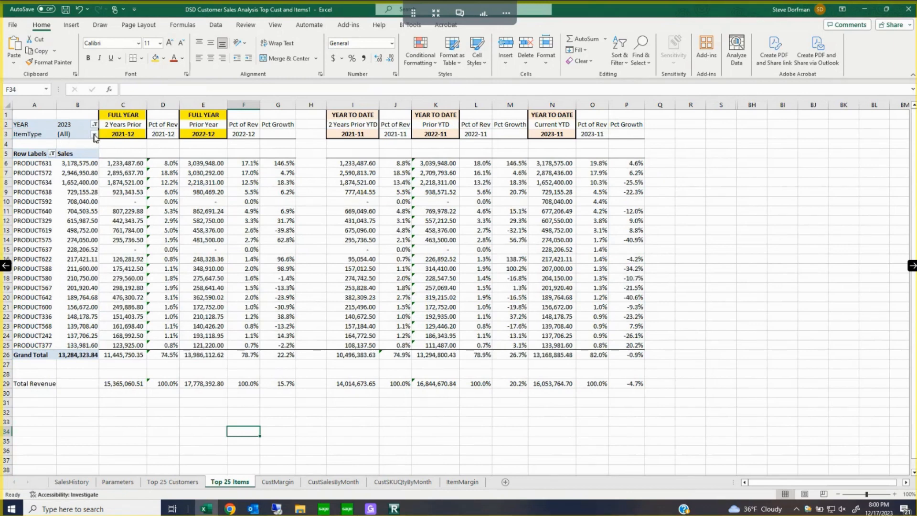
Step: Filter the Top 25 Items pivot table to show only ItemType 1, and compare its totals with the Top 25 Customers sheet
{"action": "left_click", "coordinate": [94, 135]}
{"action": "left_click", "coordinate": [17, 175]}
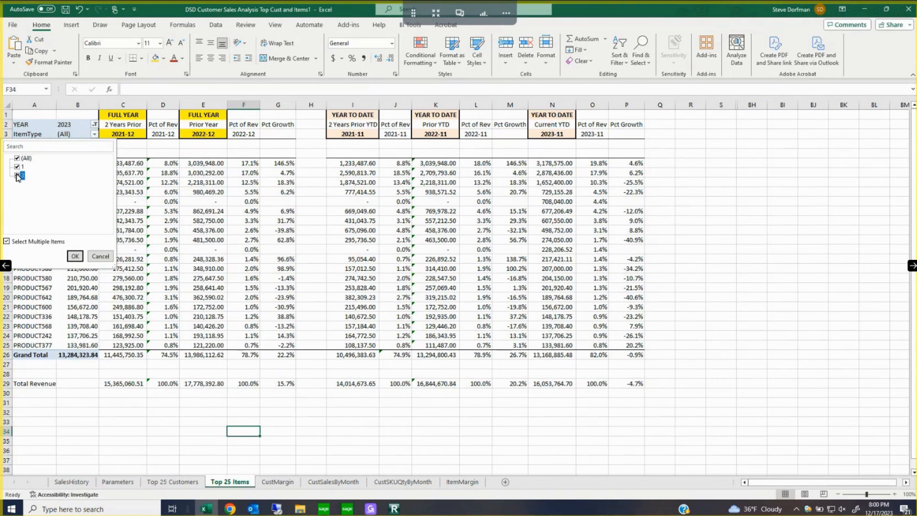
{"action": "left_click", "coordinate": [75, 256]}
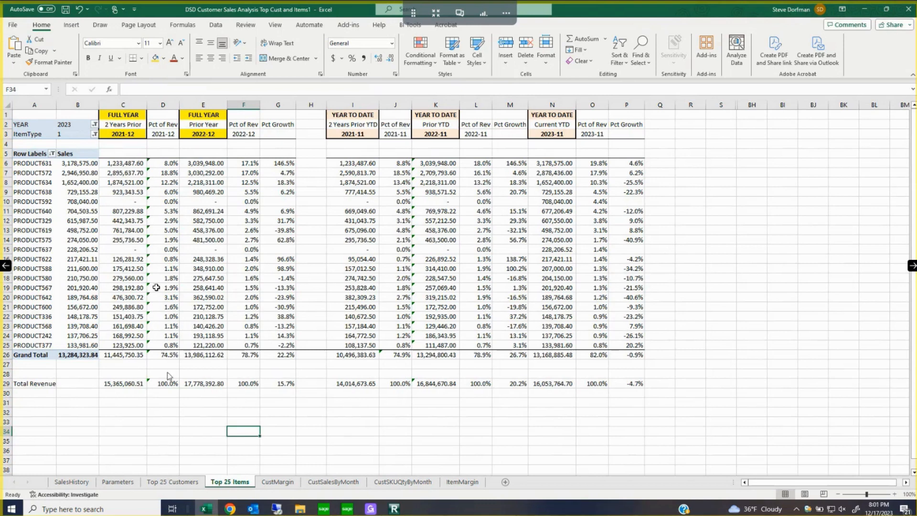
{"action": "left_click", "coordinate": [175, 483]}
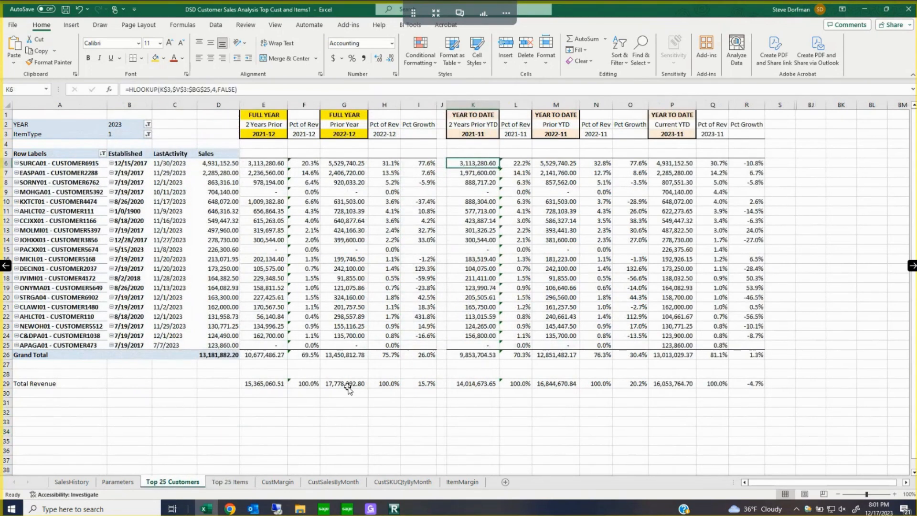
{"action": "left_click", "coordinate": [229, 482]}
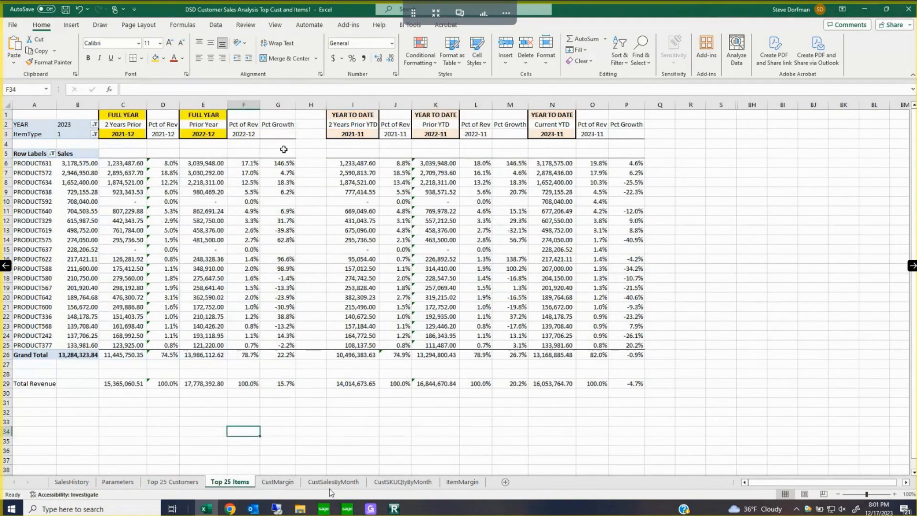
Step: On the CustMargin sheet, collapse division 00 and filter the pivot table to show only YEAR 2023
{"action": "left_click", "coordinate": [277, 482]}
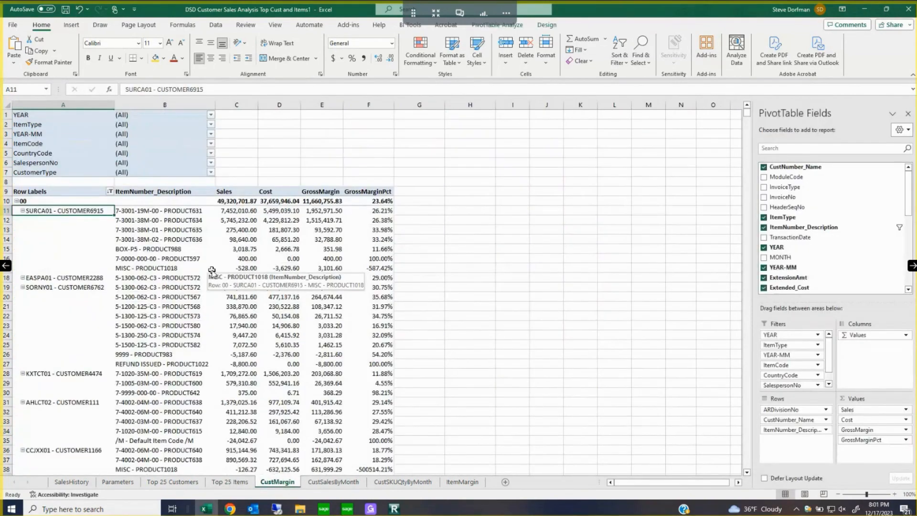
{"action": "left_click", "coordinate": [16, 202]}
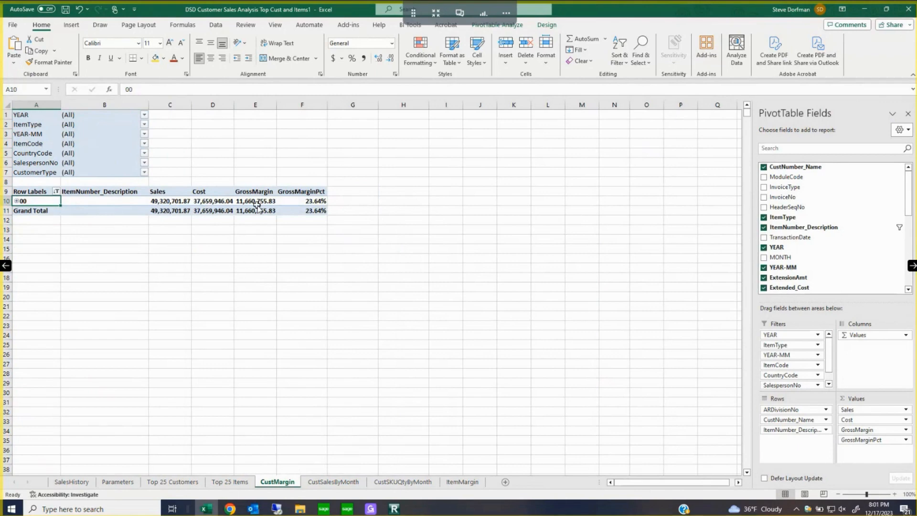
{"action": "left_click", "coordinate": [144, 116]}
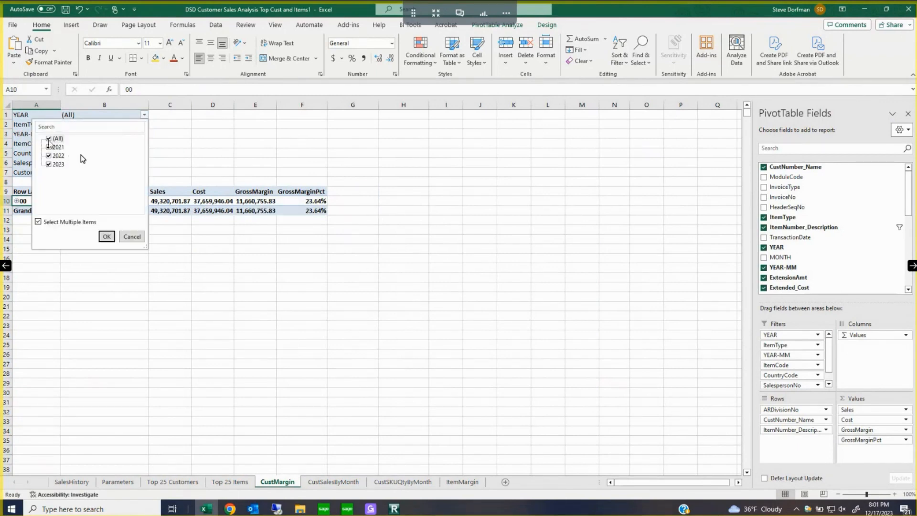
{"action": "left_click", "coordinate": [48, 138]}
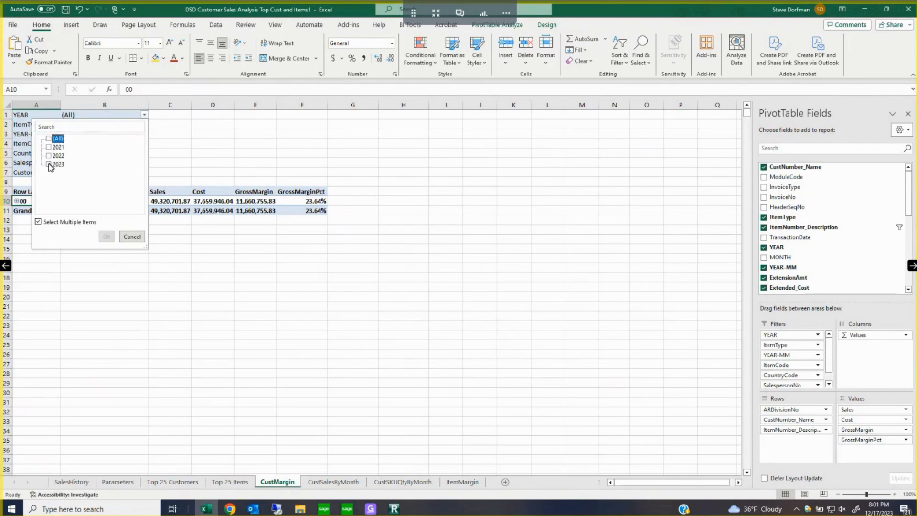
{"action": "left_click", "coordinate": [49, 164]}
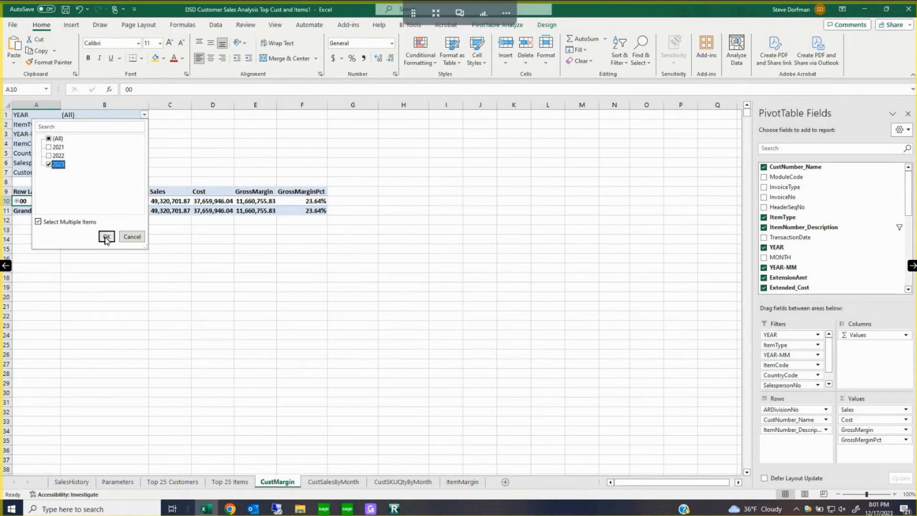
{"action": "left_click", "coordinate": [106, 236]}
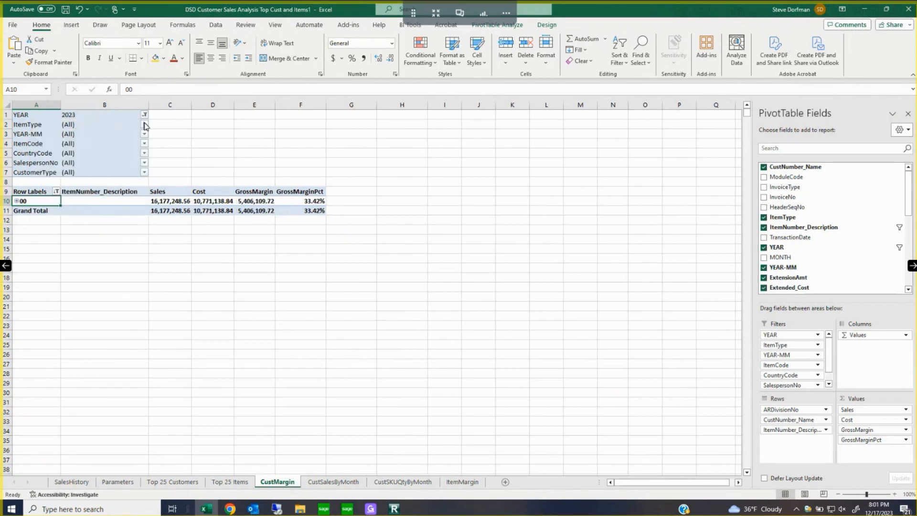
Step: Filter the CustMargin pivot table to show only ItemType 1
{"action": "left_click", "coordinate": [144, 124]}
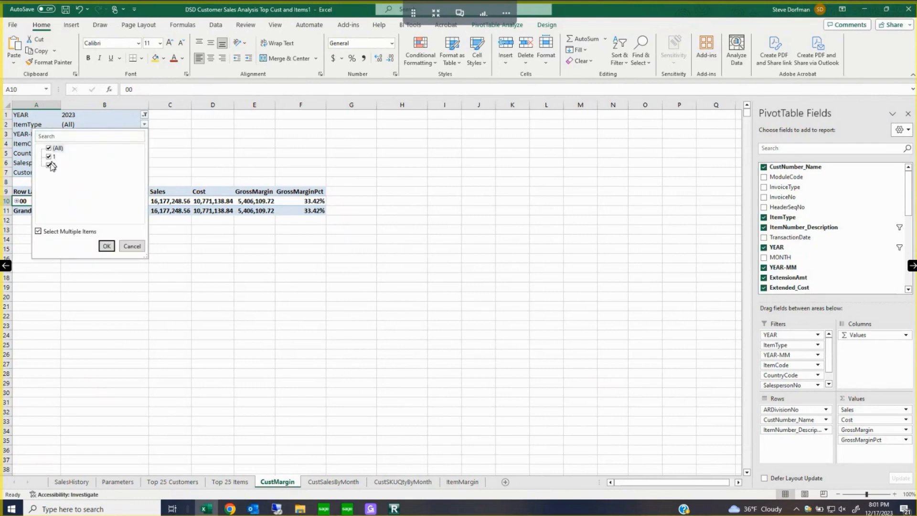
{"action": "left_click", "coordinate": [50, 165]}
{"action": "left_click", "coordinate": [106, 246]}
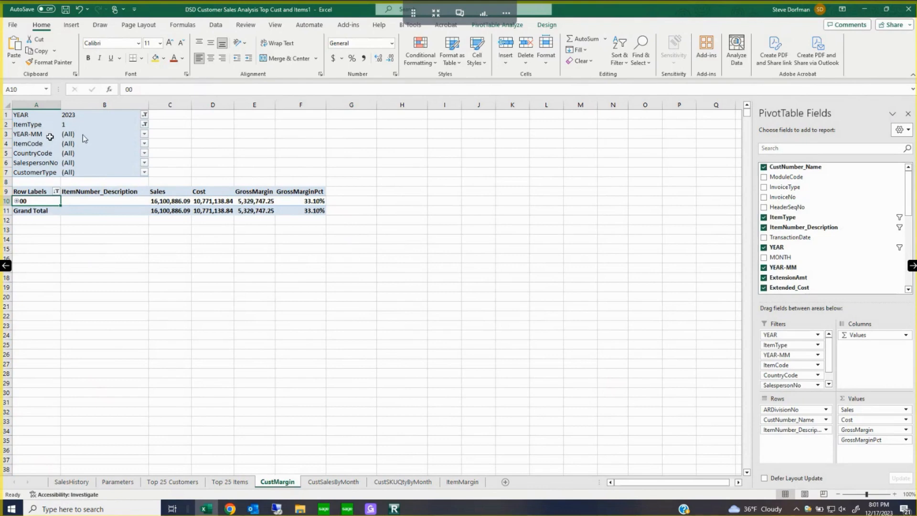
Step: Filter the CustMargin pivot table to YEAR-MM 2023-11 only, and expand division 00 to its customer and item detail
{"action": "left_click", "coordinate": [144, 136]}
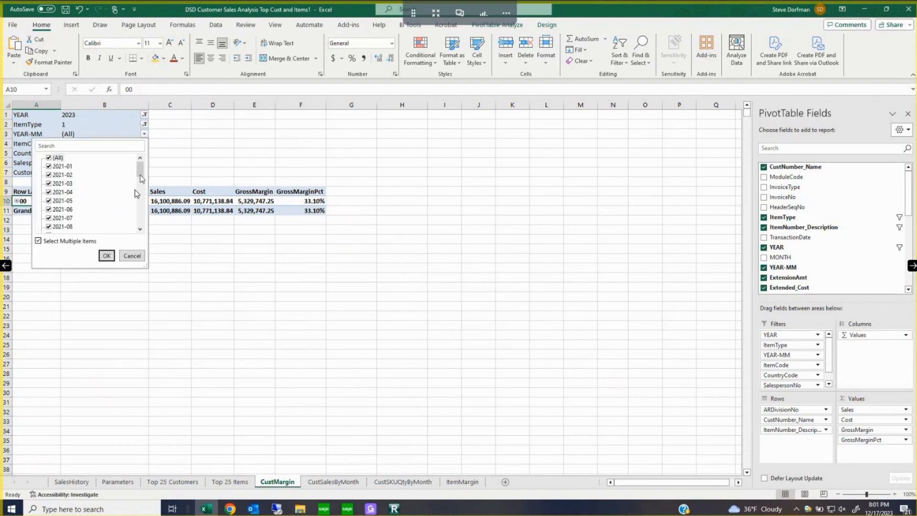
{"action": "left_click", "coordinate": [49, 158]}
{"action": "left_click_drag", "start_coordinate": [140, 172], "coordinate": [143, 227]}
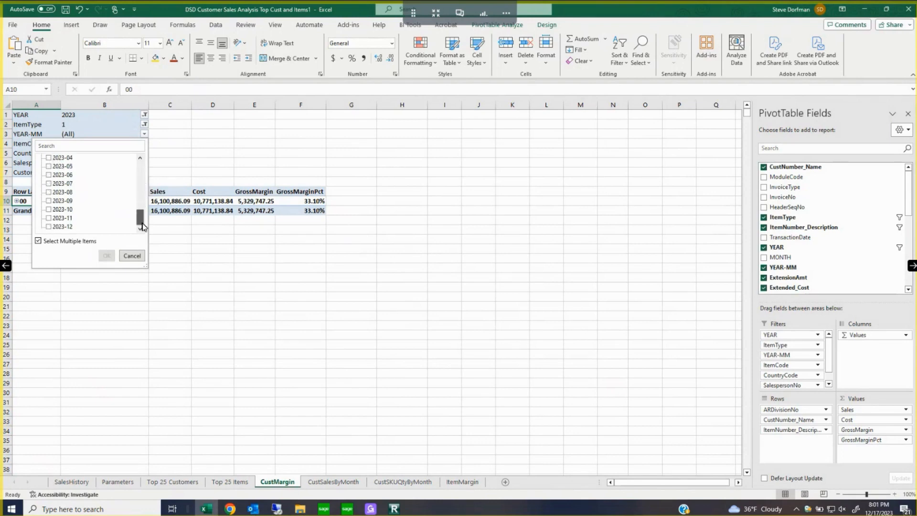
{"action": "left_click", "coordinate": [49, 217]}
{"action": "left_click", "coordinate": [107, 257]}
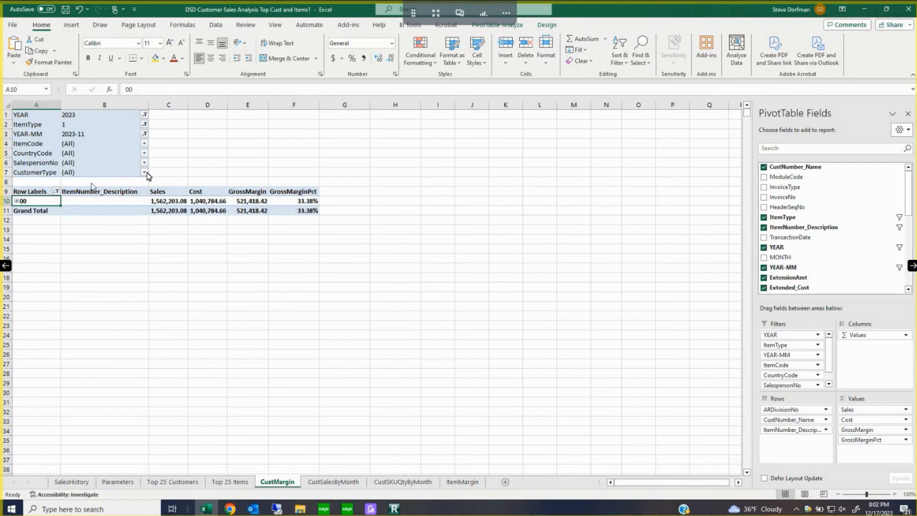
{"action": "left_click", "coordinate": [16, 201]}
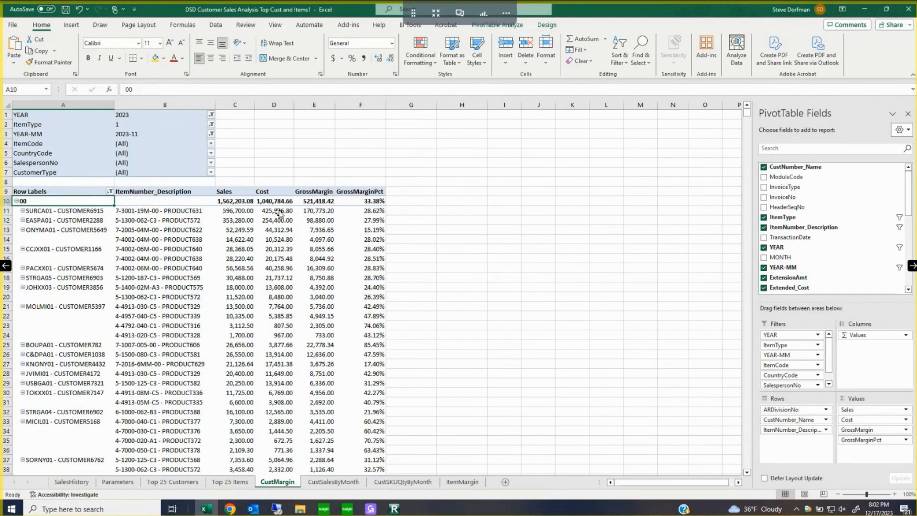
{"action": "mouse_move", "coordinate": [309, 210]}
Step: Filter the ItemMargin pivot table to show only YEAR 2023
{"action": "left_click", "coordinate": [462, 482]}
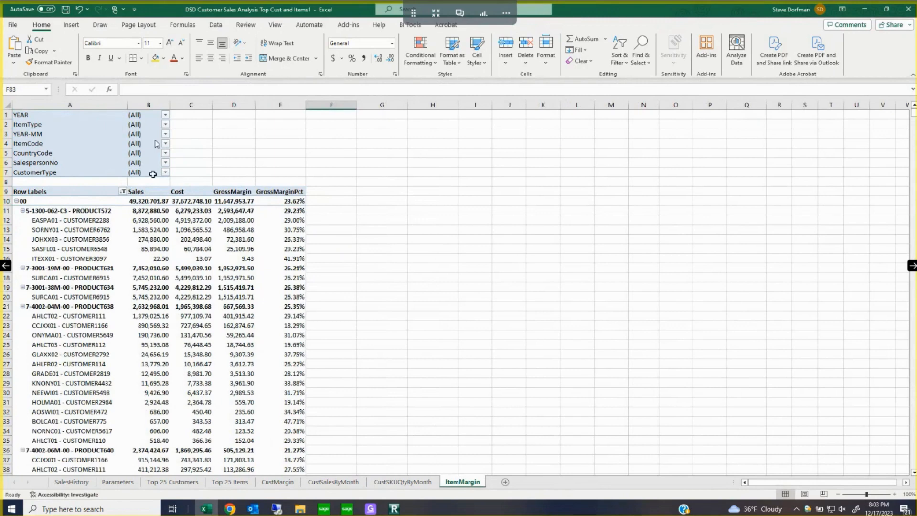
{"action": "left_click", "coordinate": [166, 115]}
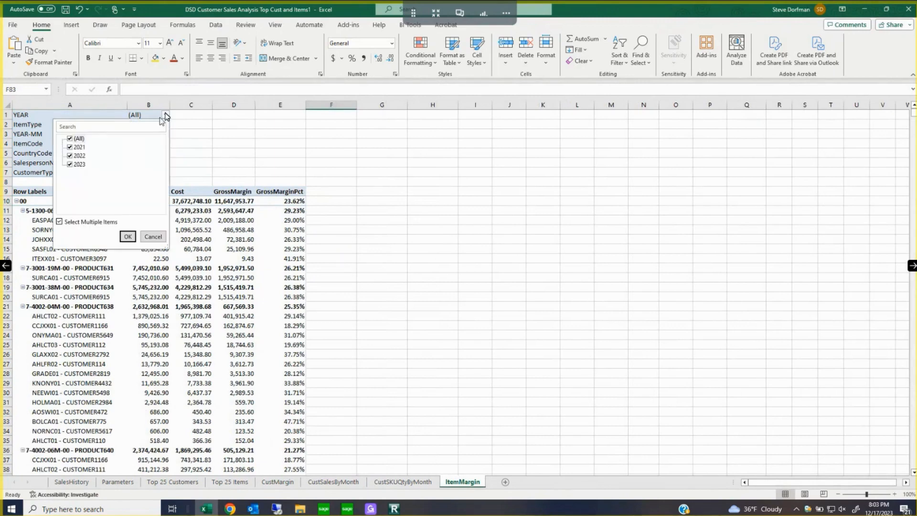
{"action": "left_click", "coordinate": [70, 139]}
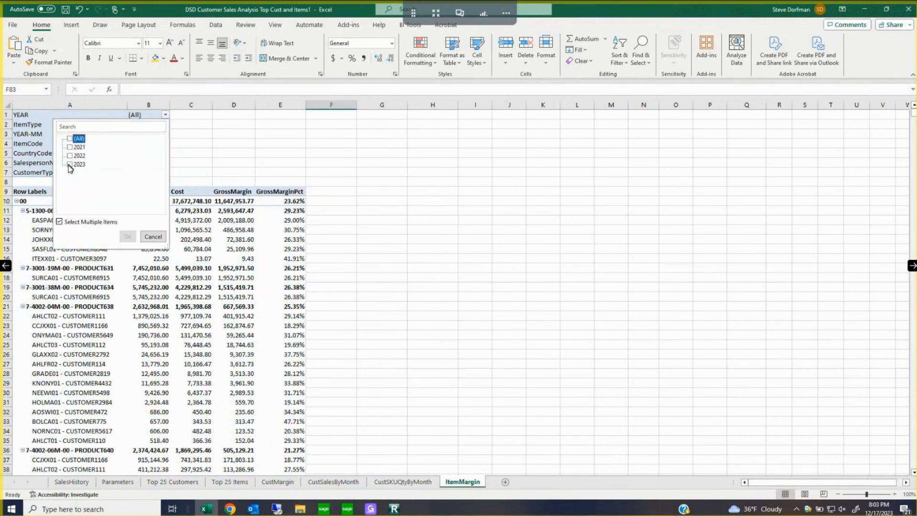
{"action": "left_click", "coordinate": [70, 164]}
{"action": "left_click", "coordinate": [128, 237]}
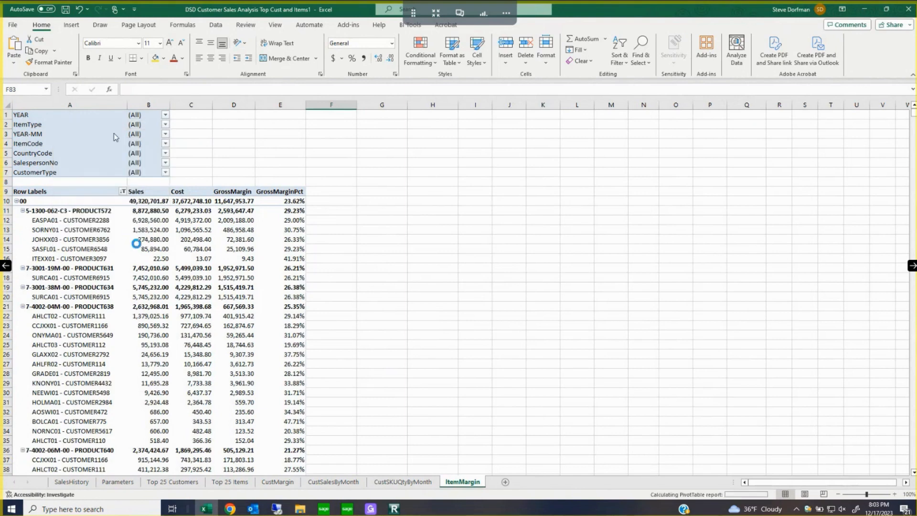
Step: Filter the ItemMargin pivot table to show only ItemType 1
{"action": "left_click", "coordinate": [165, 125]}
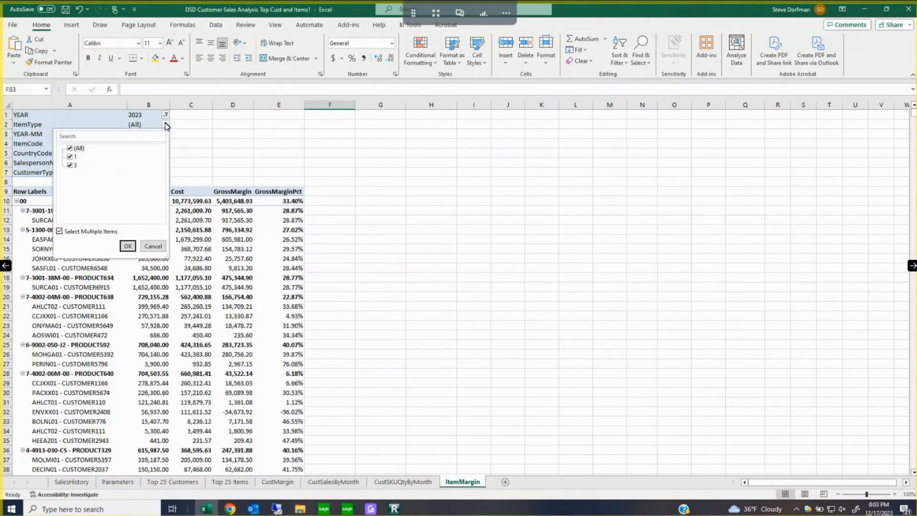
{"action": "left_click", "coordinate": [70, 165]}
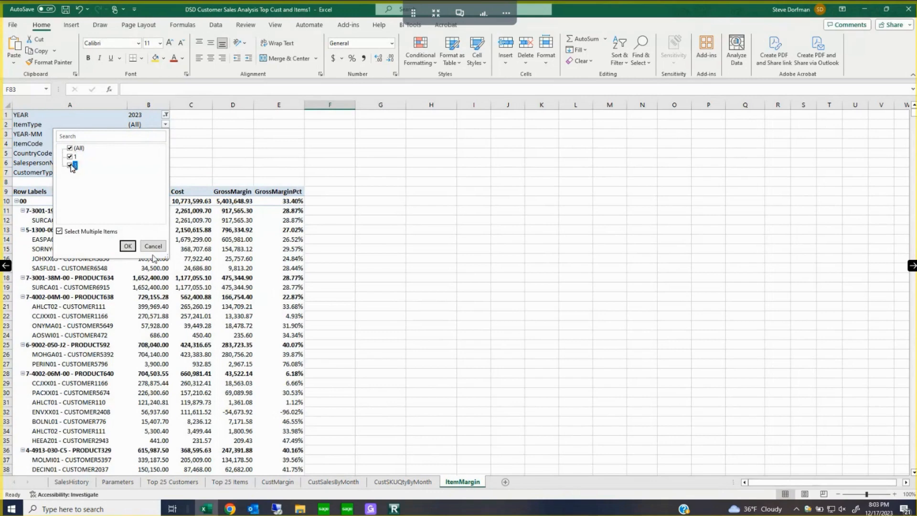
{"action": "left_click", "coordinate": [127, 246]}
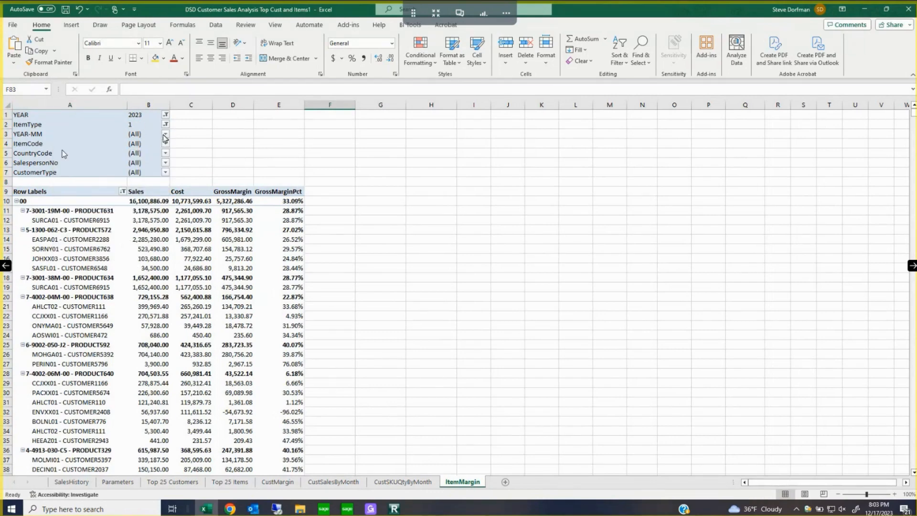
Step: Examine the months offered by the ItemMargin YEAR-MM filter and division 00's sales and cost totals
{"action": "left_click", "coordinate": [61, 212]}
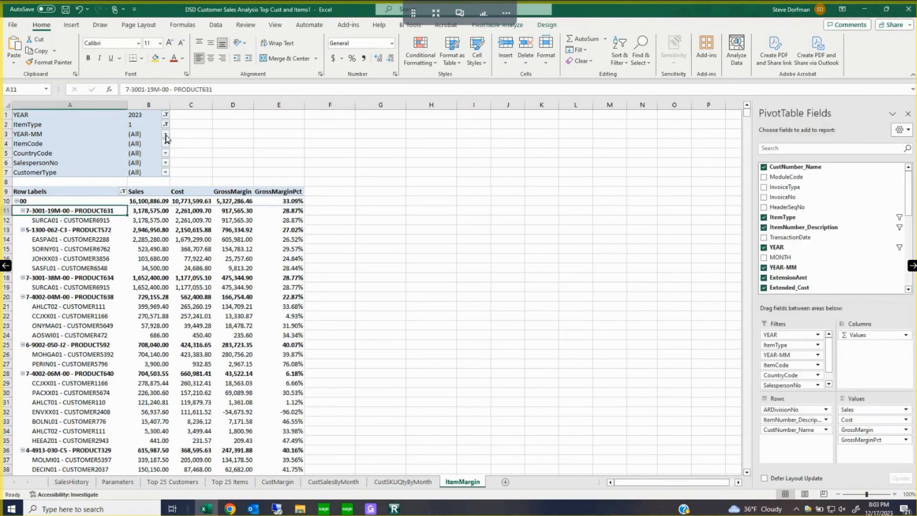
{"action": "left_click", "coordinate": [166, 136]}
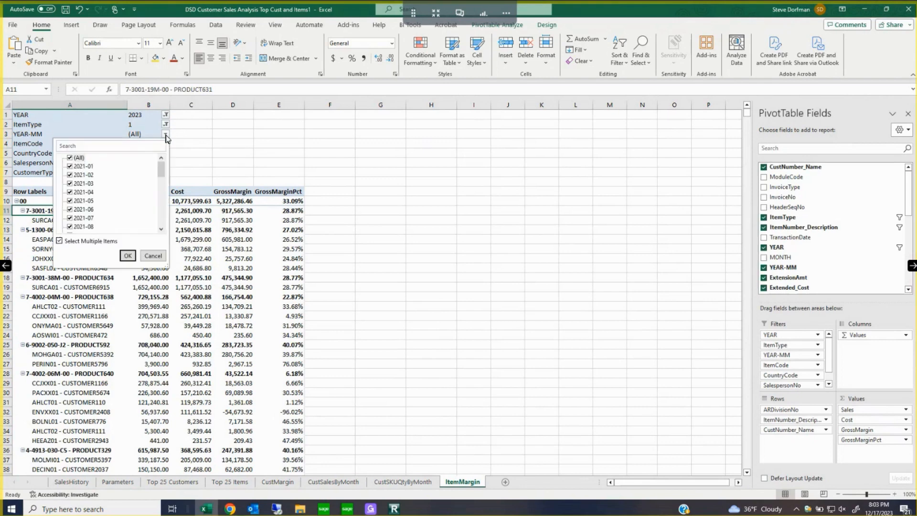
{"action": "left_click", "coordinate": [152, 257]}
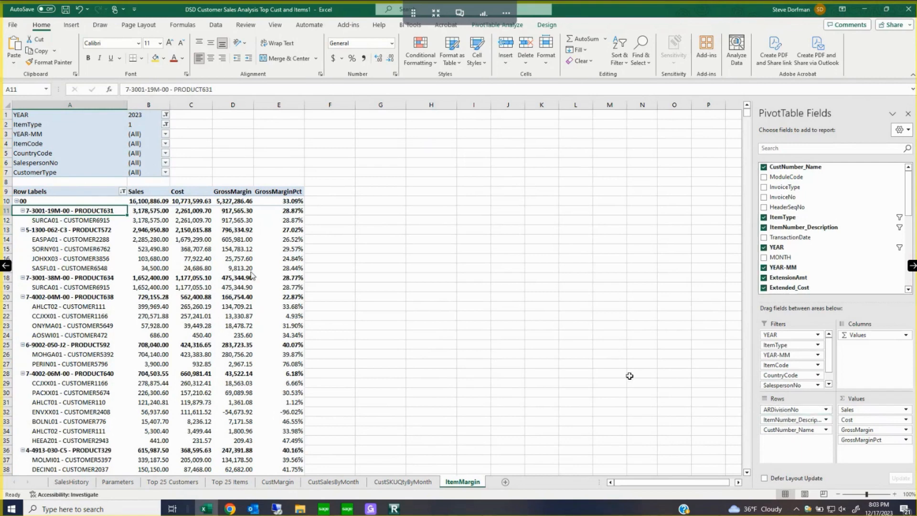
{"action": "mouse_move", "coordinate": [151, 203]}
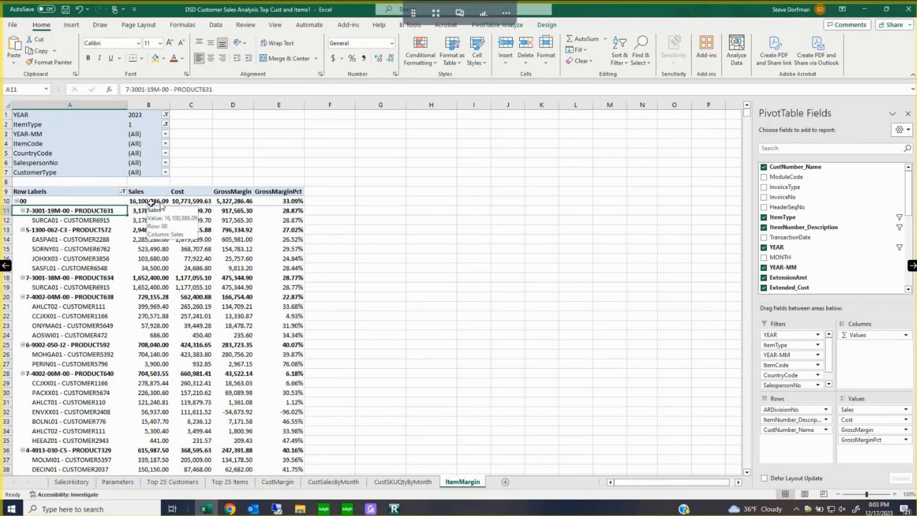
{"action": "mouse_move", "coordinate": [194, 201]}
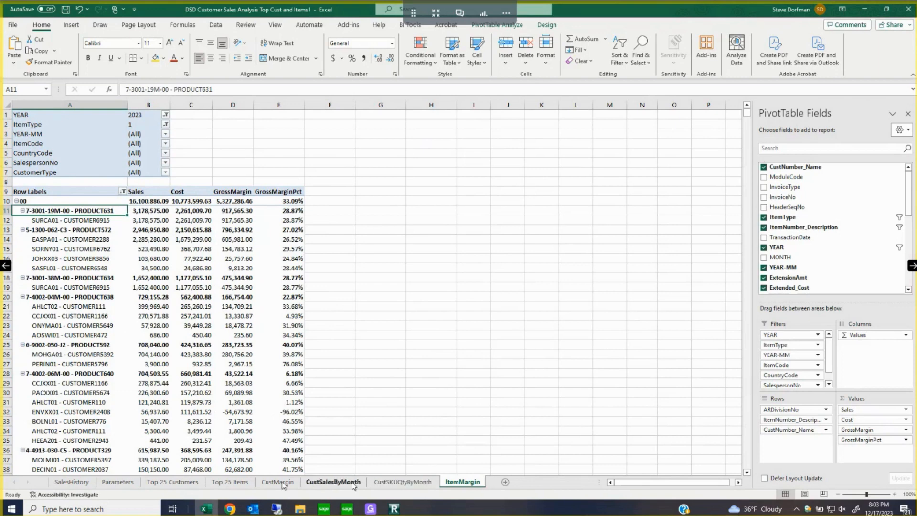
Step: Filter the CustSalesByMonth pivot table to show only YEAR 2023
{"action": "left_click", "coordinate": [322, 483]}
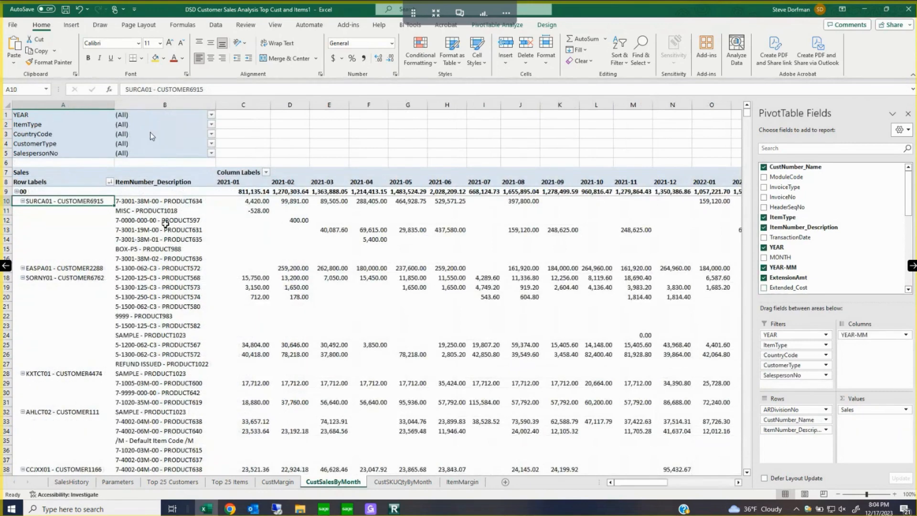
{"action": "left_click", "coordinate": [211, 117]}
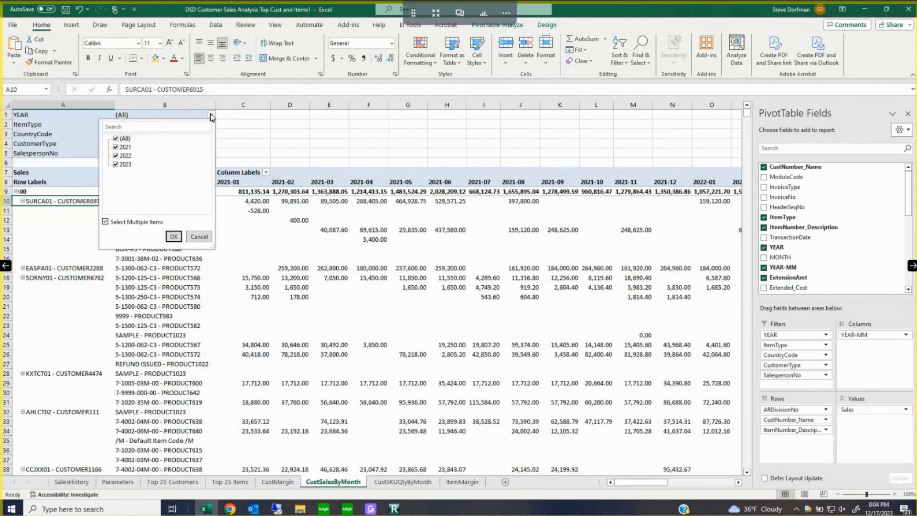
{"action": "left_click", "coordinate": [114, 139]}
{"action": "left_click", "coordinate": [116, 164]}
{"action": "left_click", "coordinate": [172, 237]}
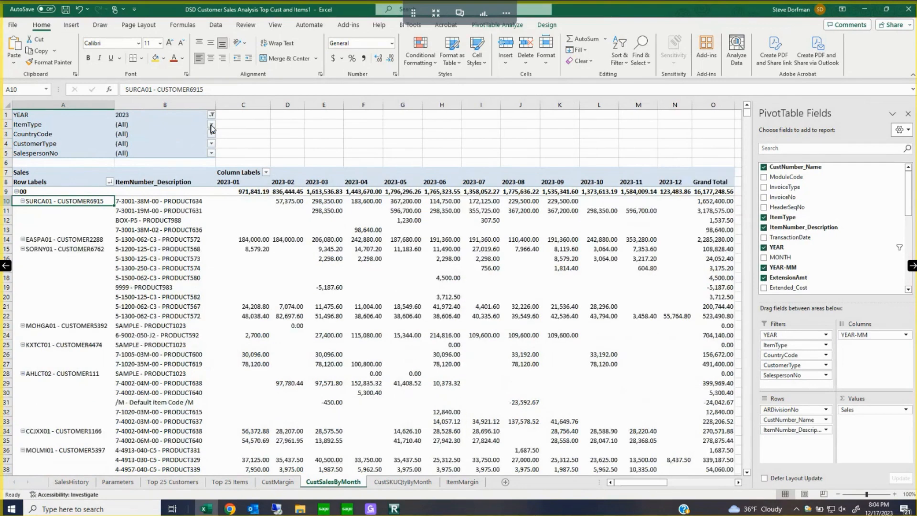
Step: Filter the CustSalesByMonth pivot table to show only ItemType 1
{"action": "left_click", "coordinate": [211, 125]}
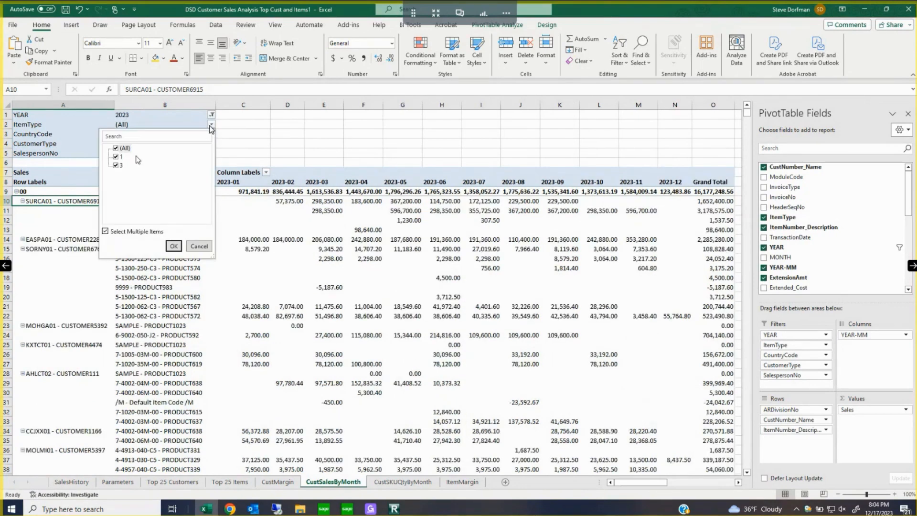
{"action": "left_click", "coordinate": [116, 166]}
{"action": "left_click", "coordinate": [173, 246]}
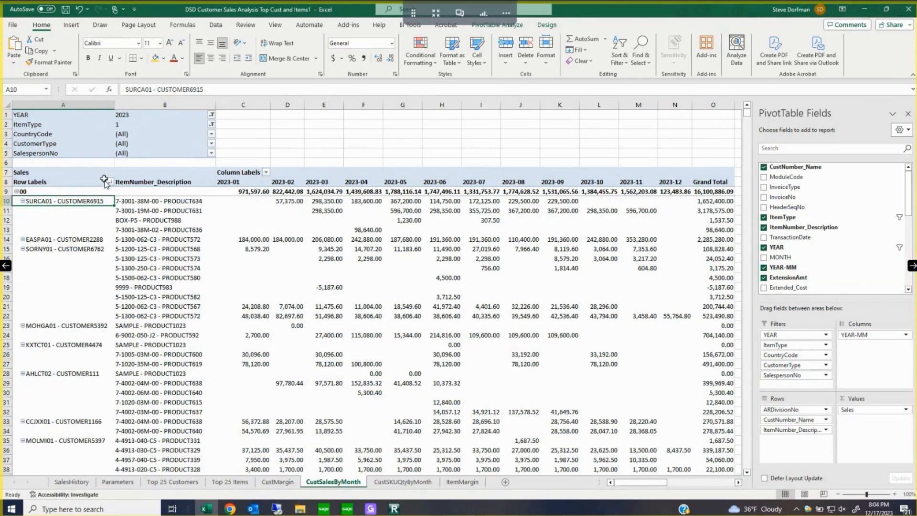
{"action": "left_click", "coordinate": [265, 173]}
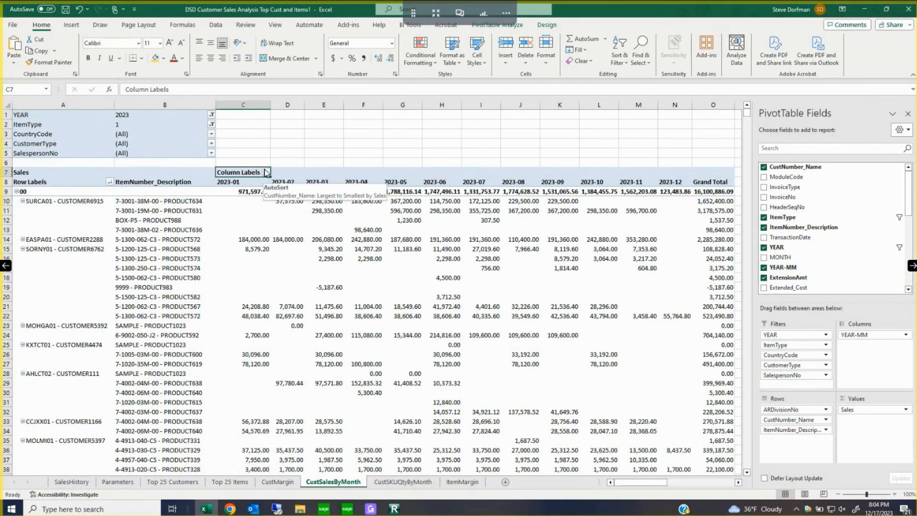
{"action": "left_click", "coordinate": [110, 182]}
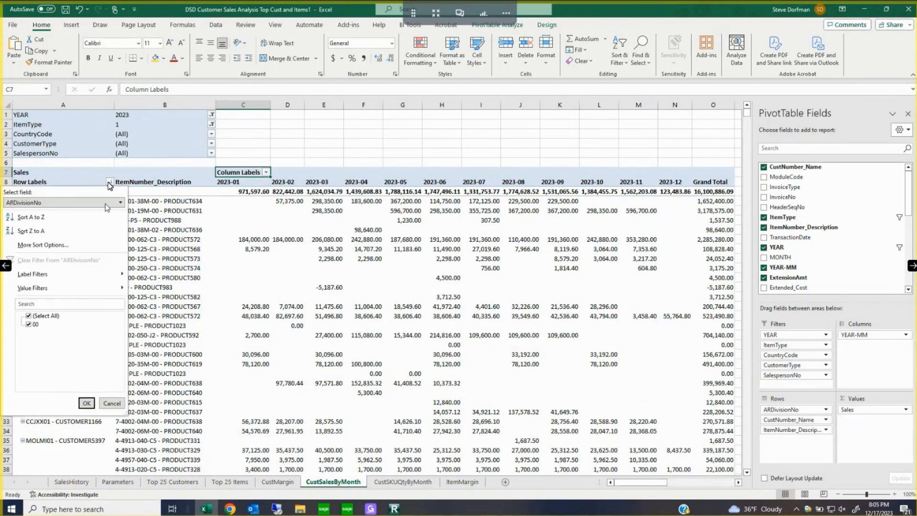
{"action": "left_click", "coordinate": [106, 203]}
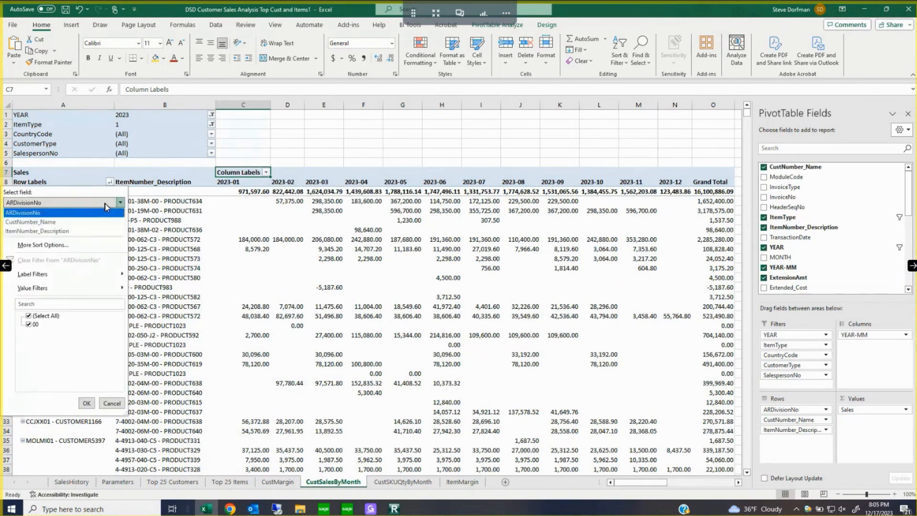
{"action": "left_click", "coordinate": [75, 217]}
{"action": "key", "text": "Escape"}
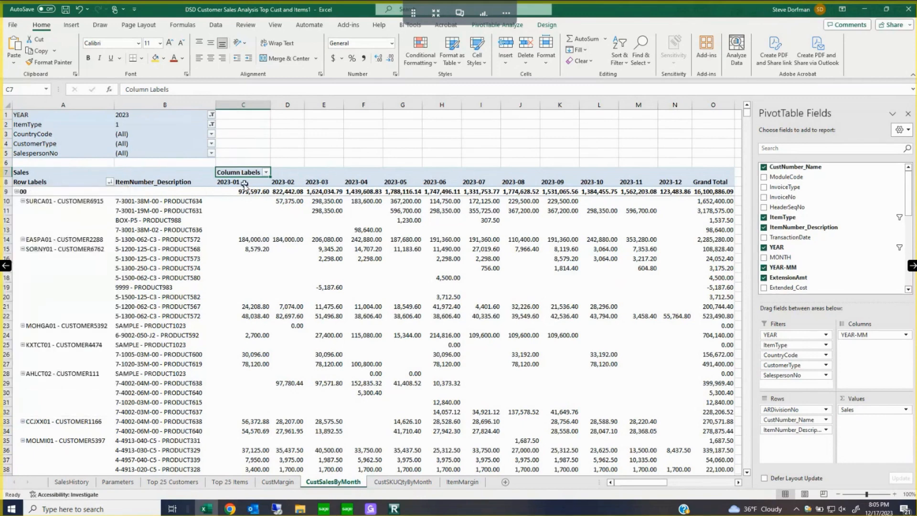
Step: Filter the CustSalesByMonth pivot table's YEAR-MM columns to show only the November months 2021-11, 2022-11 and 2023-11
{"action": "left_click", "coordinate": [267, 172]}
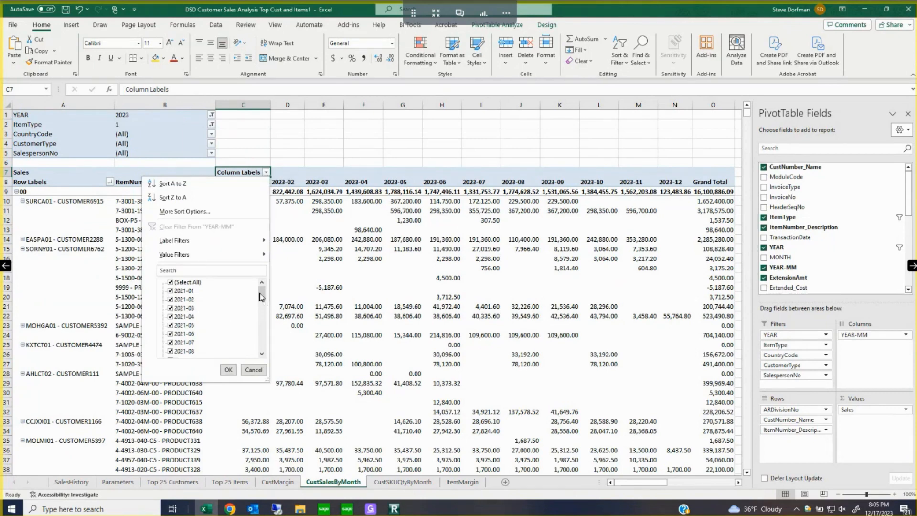
{"action": "left_click", "coordinate": [171, 282]}
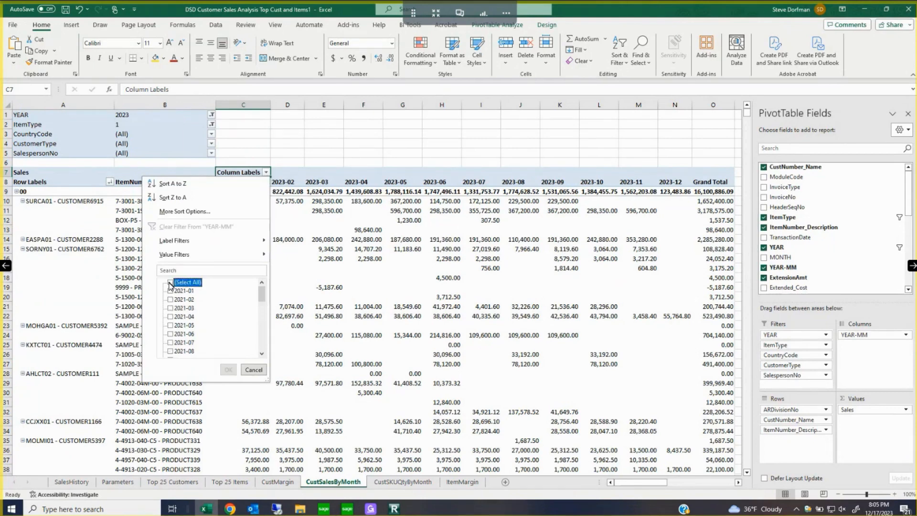
{"action": "scroll", "coordinate": [263, 348], "scroll_direction": "down", "scroll_amount": 3}
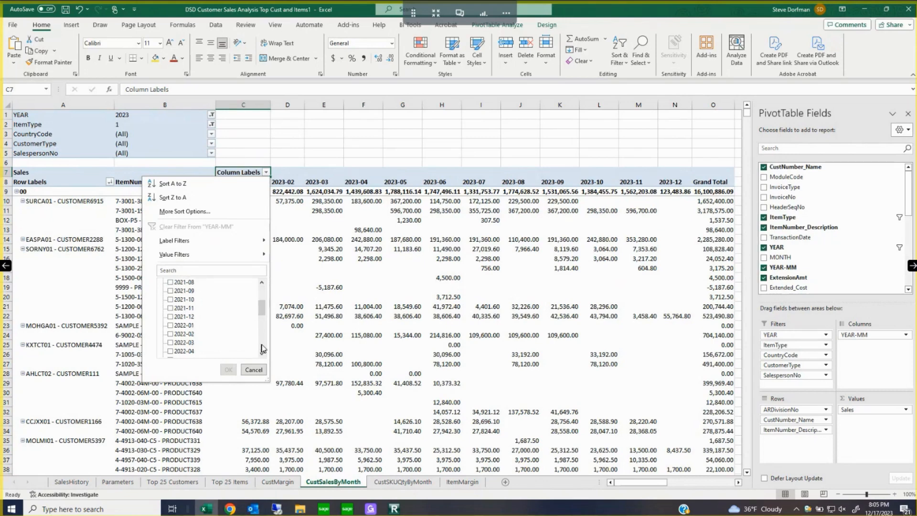
{"action": "left_click", "coordinate": [170, 309]}
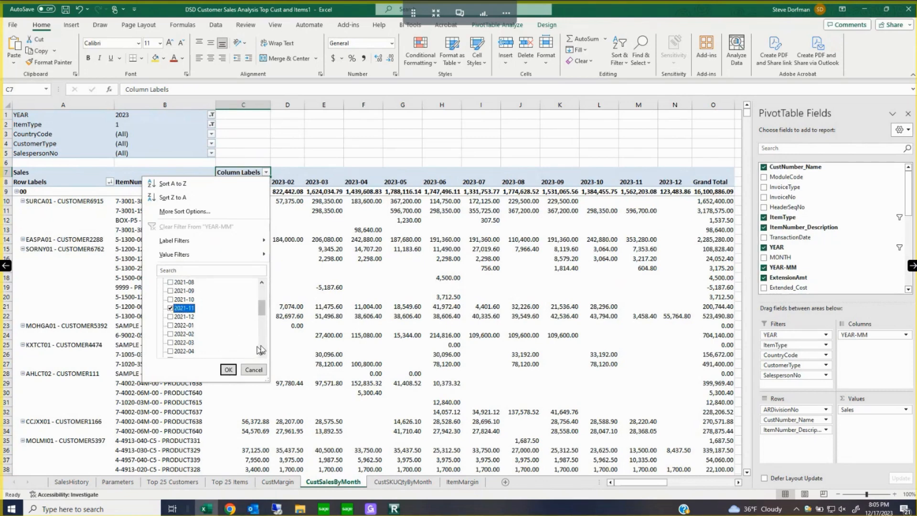
{"action": "scroll", "coordinate": [262, 349], "scroll_direction": "down", "scroll_amount": 3}
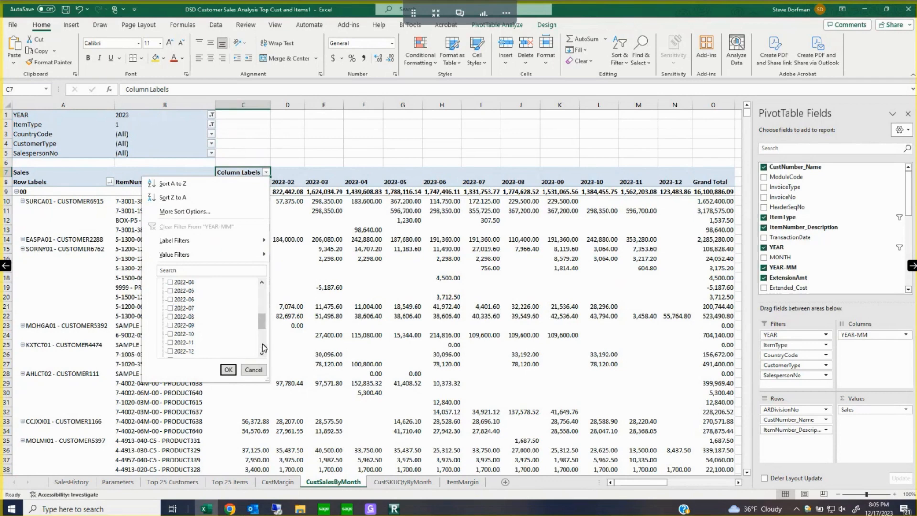
{"action": "left_click", "coordinate": [170, 343]}
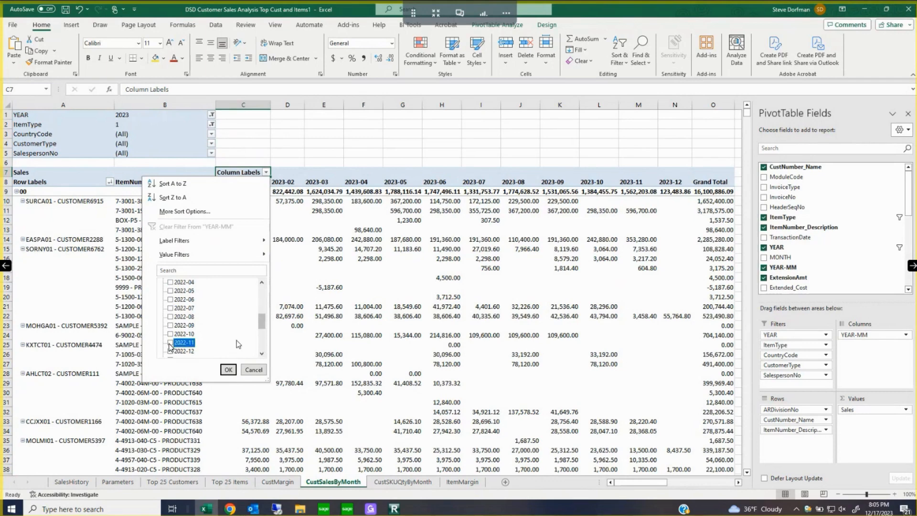
{"action": "left_click", "coordinate": [262, 350]}
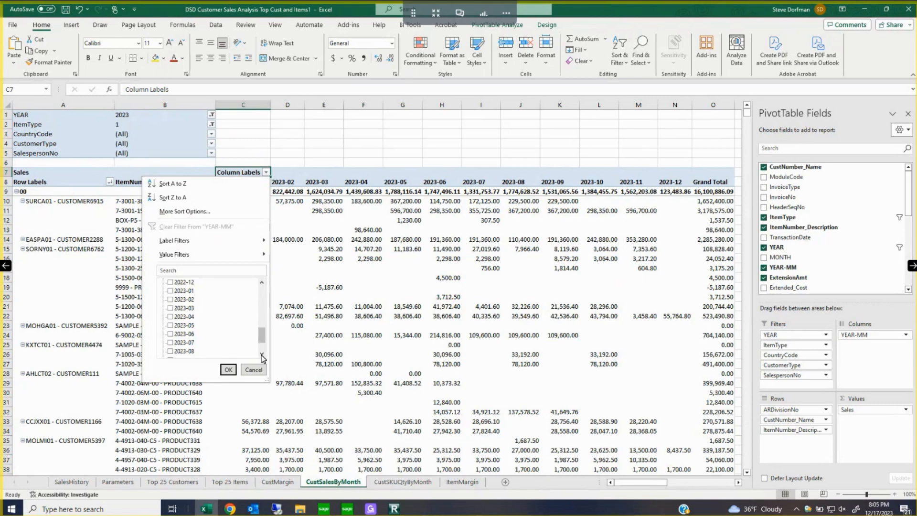
{"action": "left_click", "coordinate": [262, 354]}
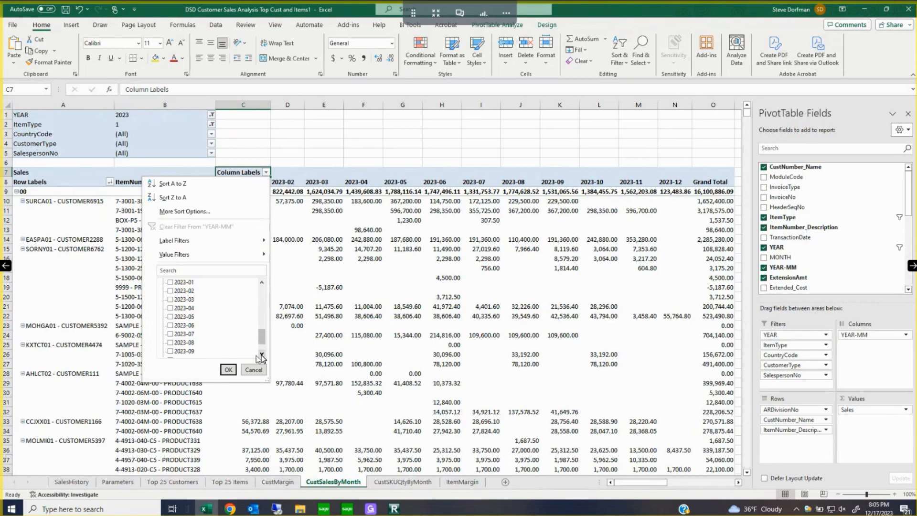
{"action": "left_click", "coordinate": [229, 370]}
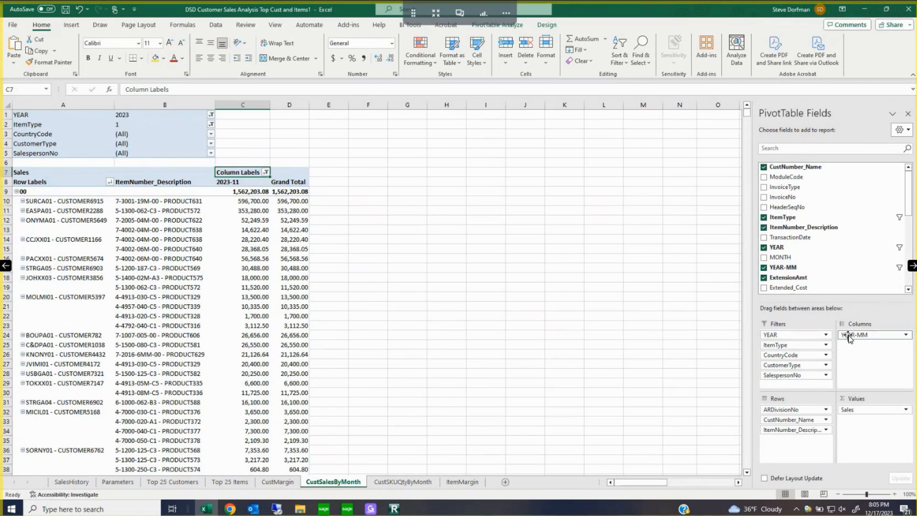
Step: Filter the CustSKUQtyByMonth pivot table to show only YEAR 2023
{"action": "left_click", "coordinate": [403, 482]}
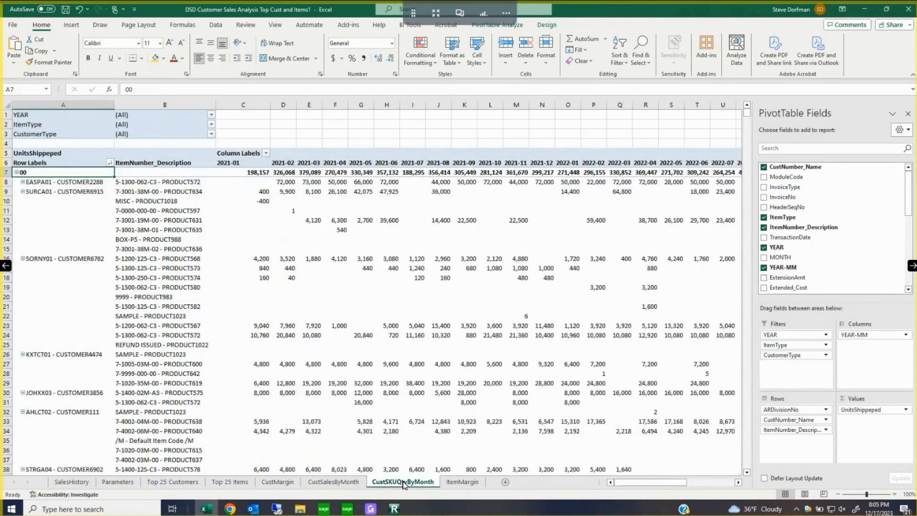
{"action": "left_click", "coordinate": [212, 116]}
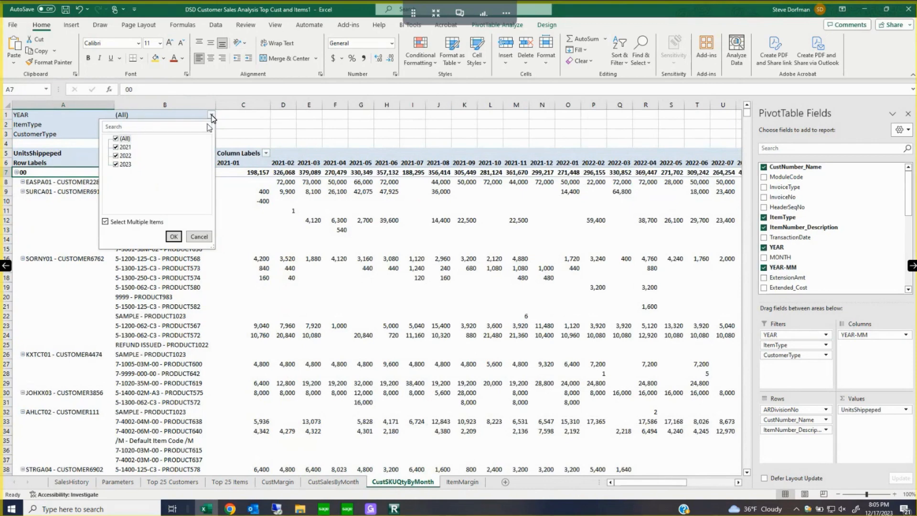
{"action": "left_click", "coordinate": [118, 139]}
{"action": "left_click", "coordinate": [116, 165]}
{"action": "left_click", "coordinate": [172, 237]}
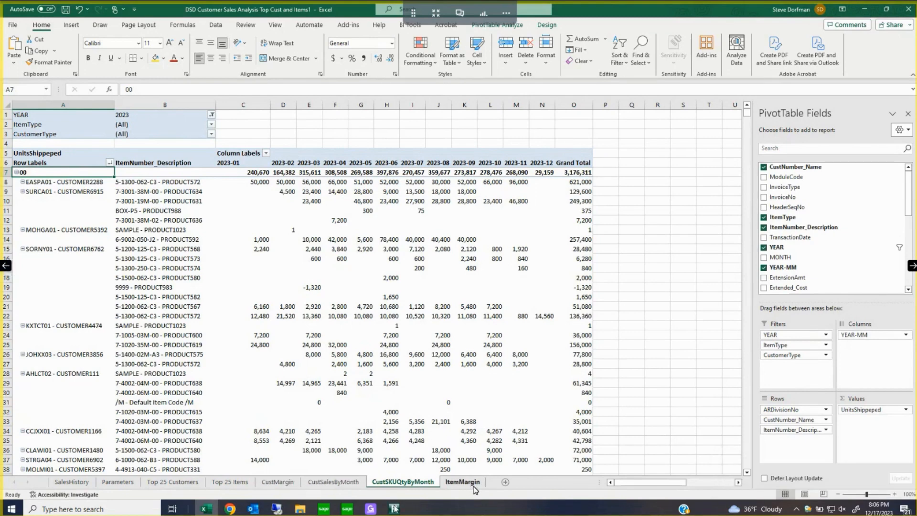
Step: Switch to the Report Manager in Sage 100 ERP Intelligence Reporting
{"action": "mouse_move", "coordinate": [395, 510]}
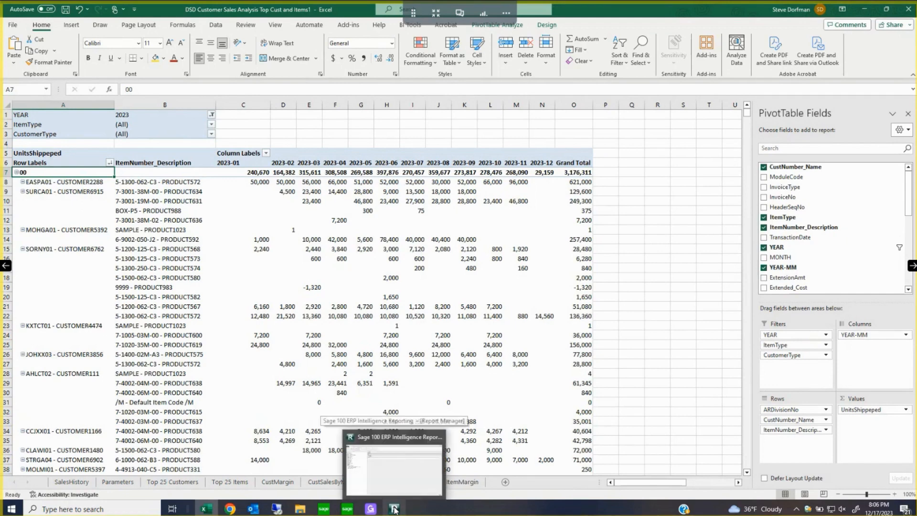